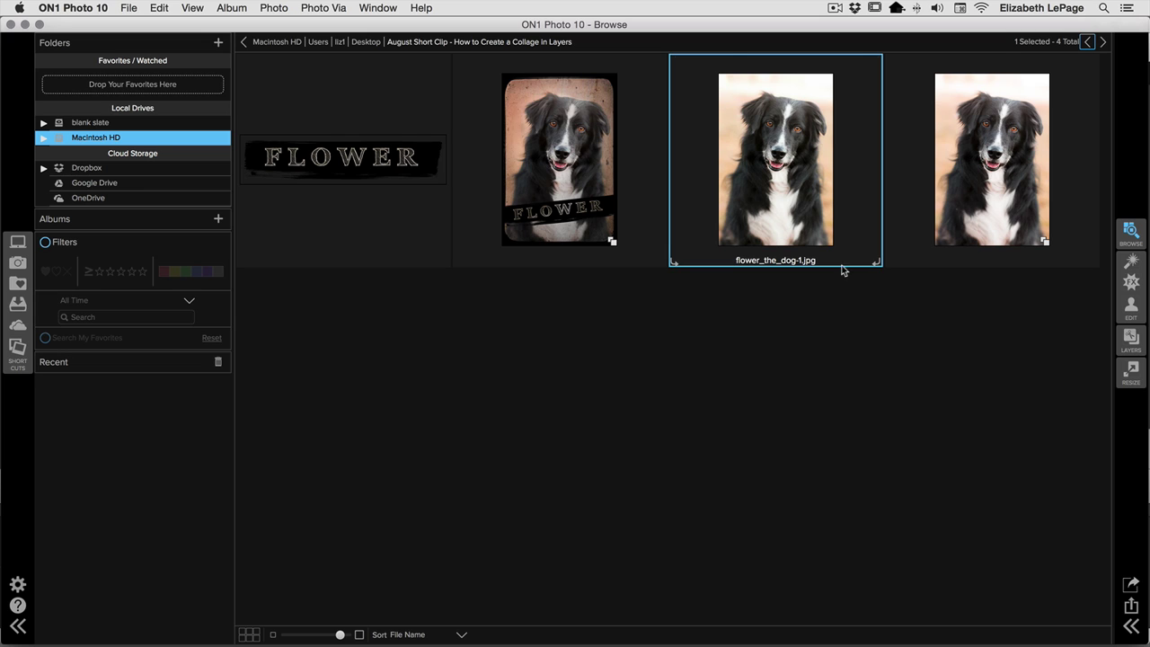
Send flower_the_dog-1.jpg to Layers as a copy in Photoshop (Supports Layers) format
left_click(1126, 340)
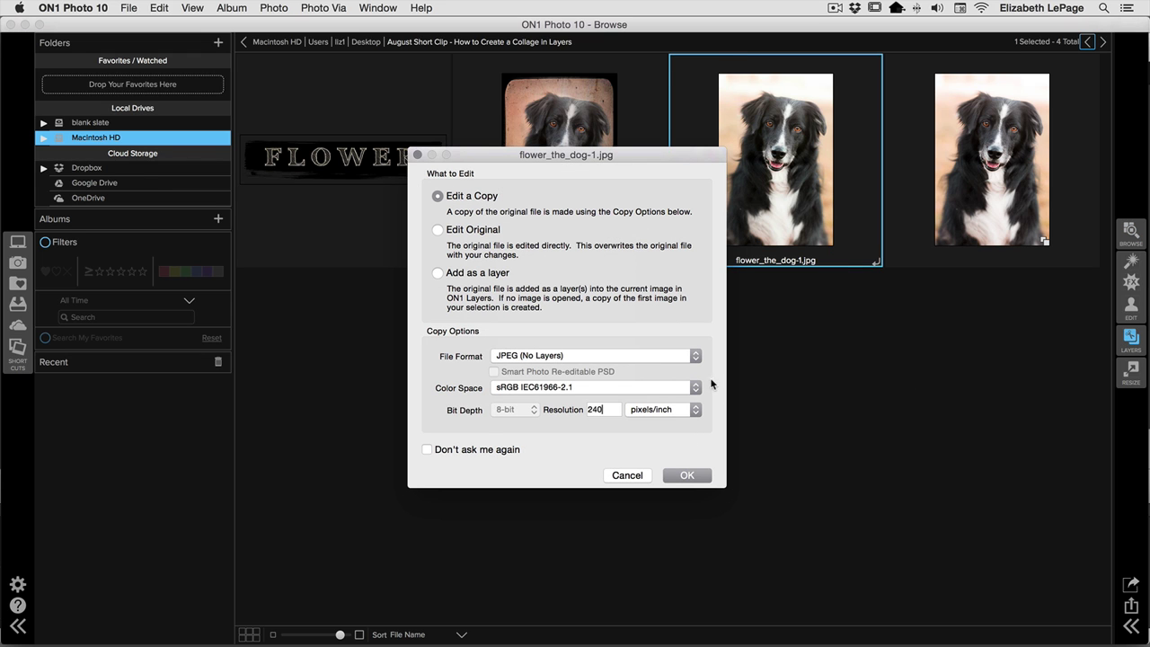
left_click(589, 358)
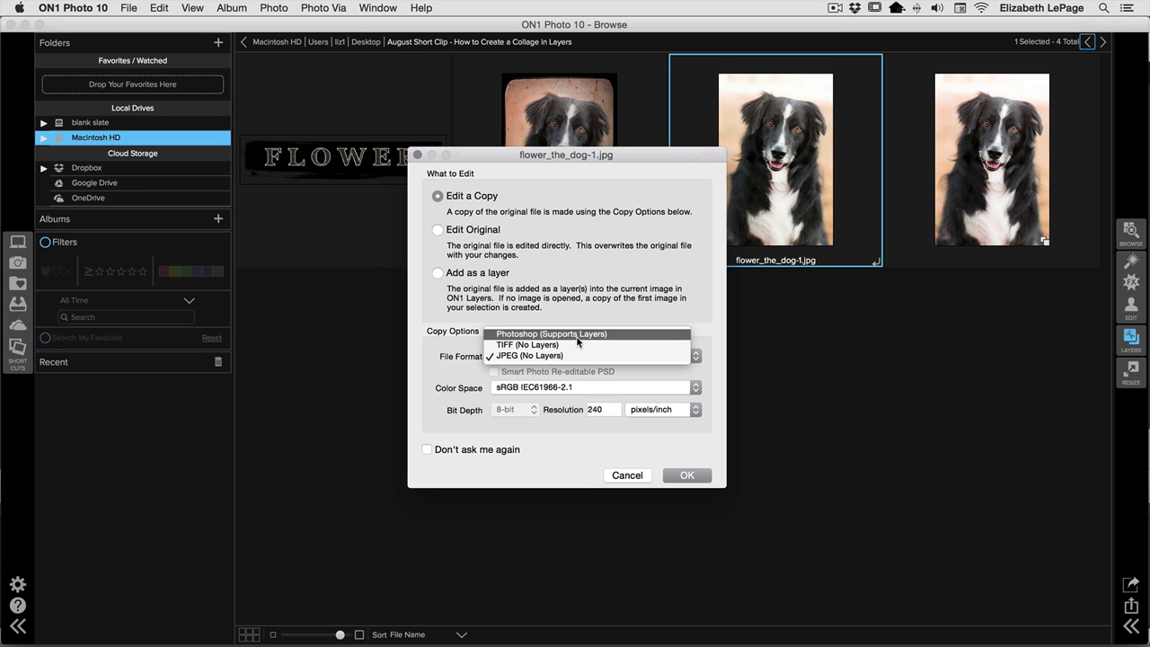
left_click(578, 339)
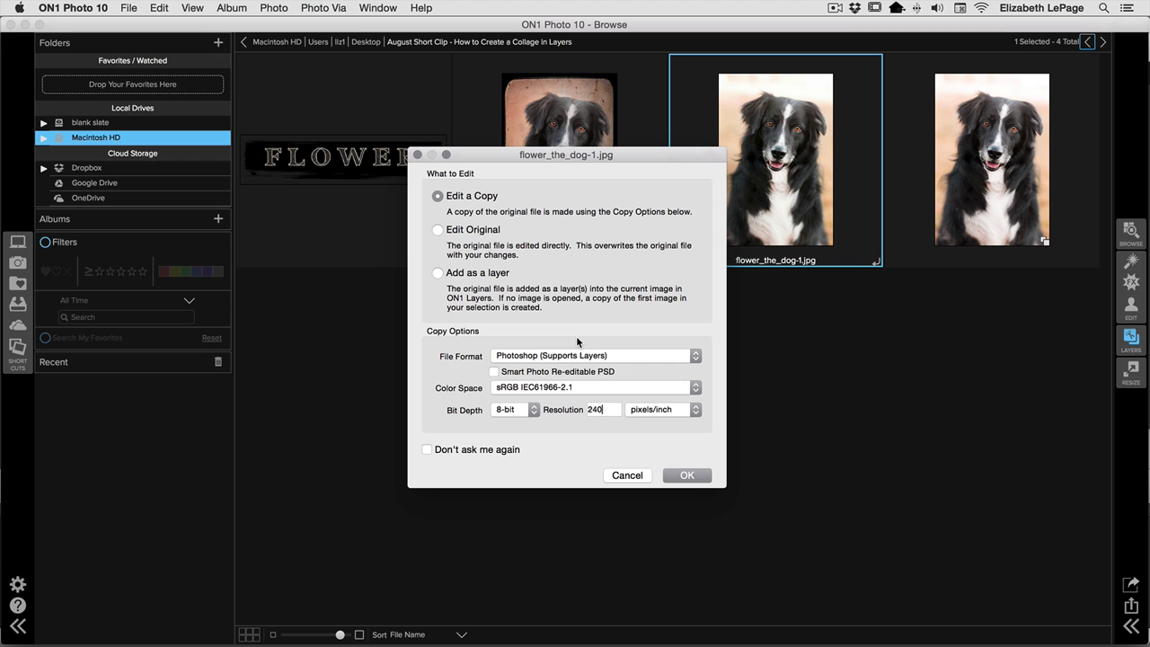
left_click(676, 477)
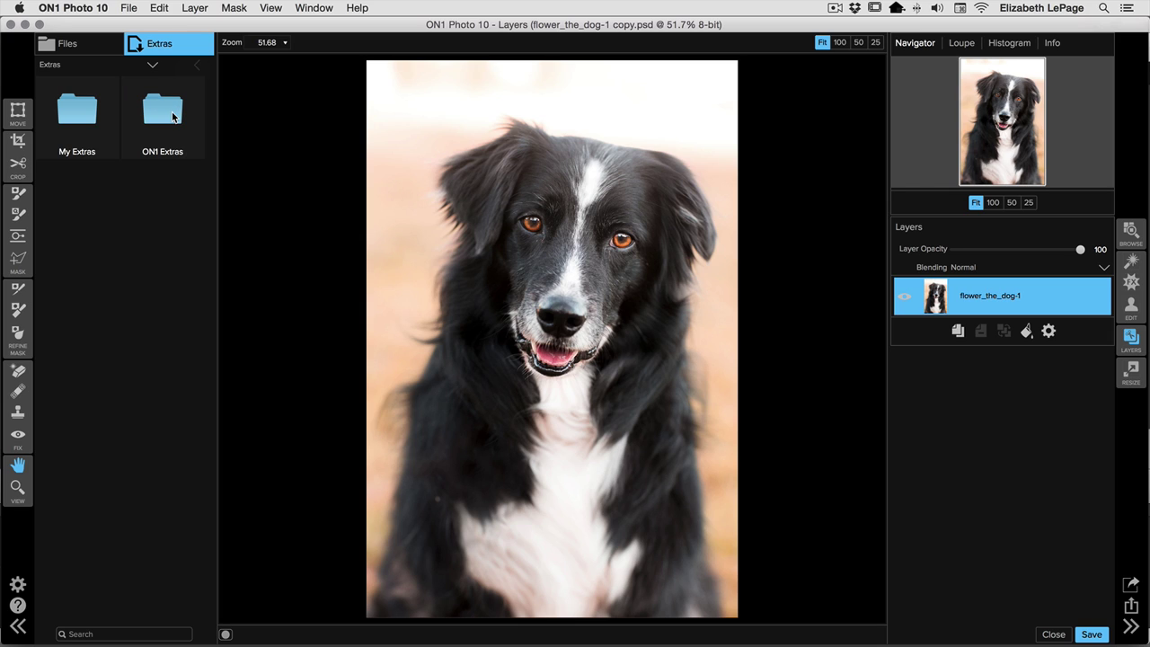
Drill into ON1 Extras > Textures > Metal to list Rust and Rivets textures
double_click(172, 116)
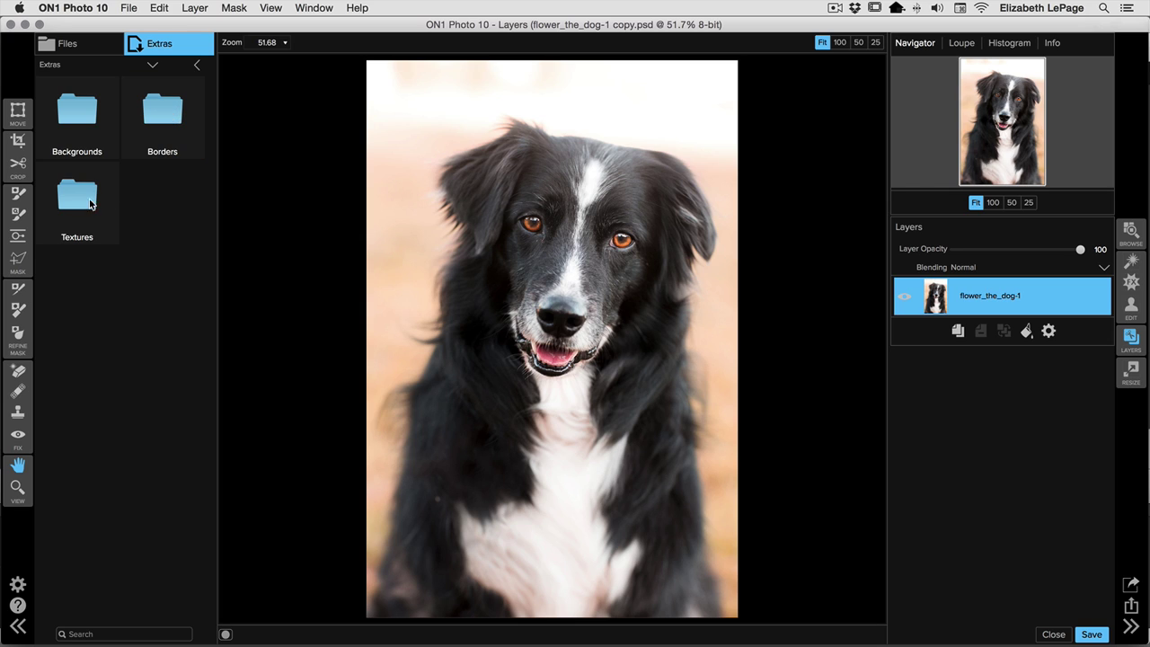
double_click(84, 204)
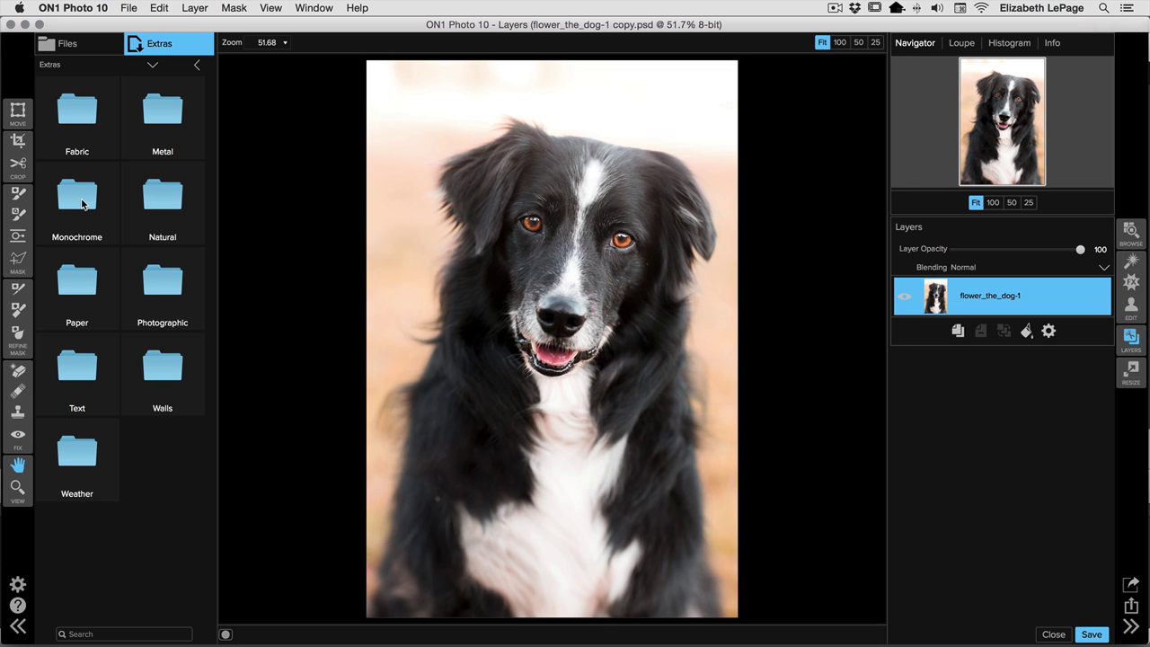
double_click(174, 110)
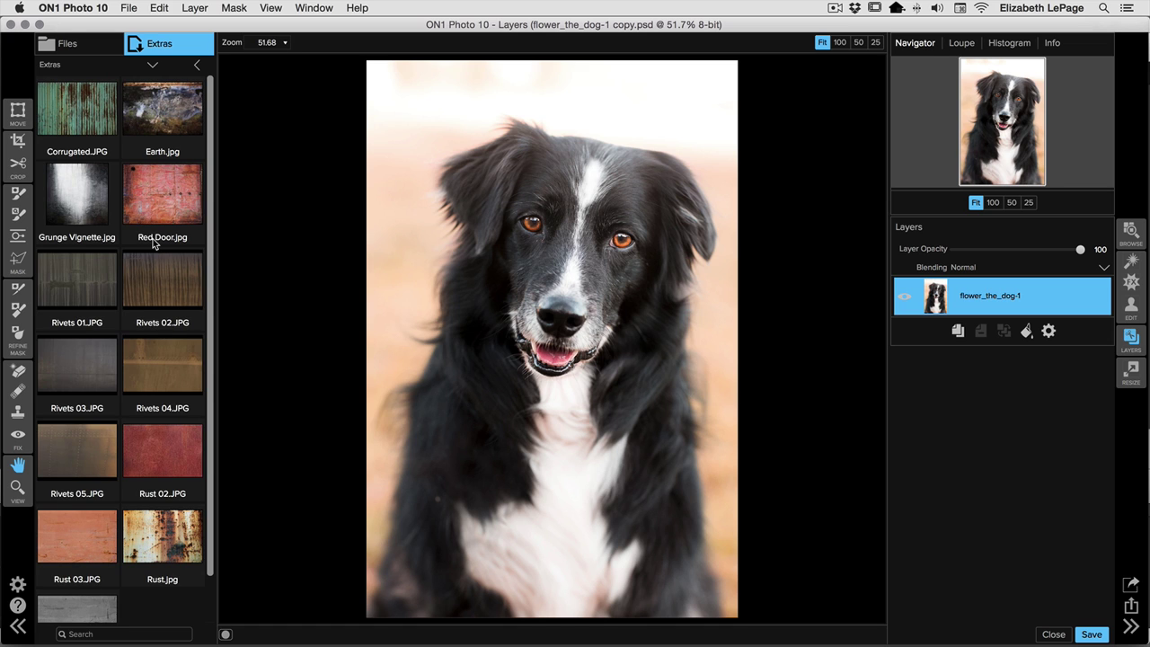
scroll(163, 250, "down", 2)
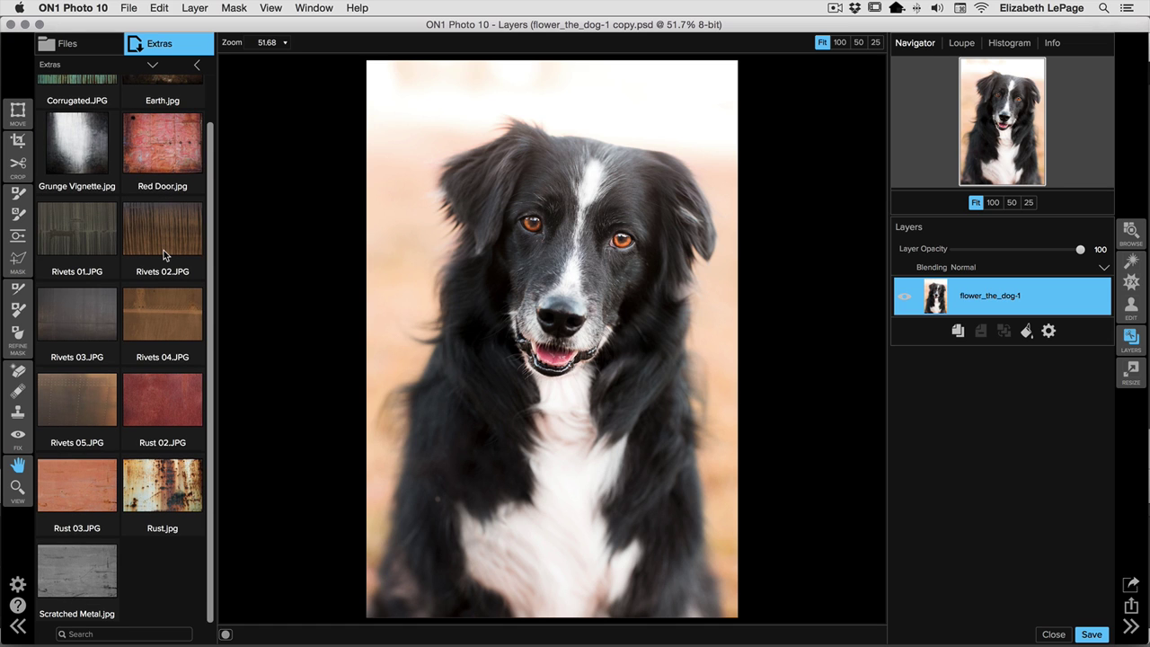
Add Rust 03.JPG to the portrait using the 'Add as a layer' option
left_click(88, 483)
double_click(88, 487)
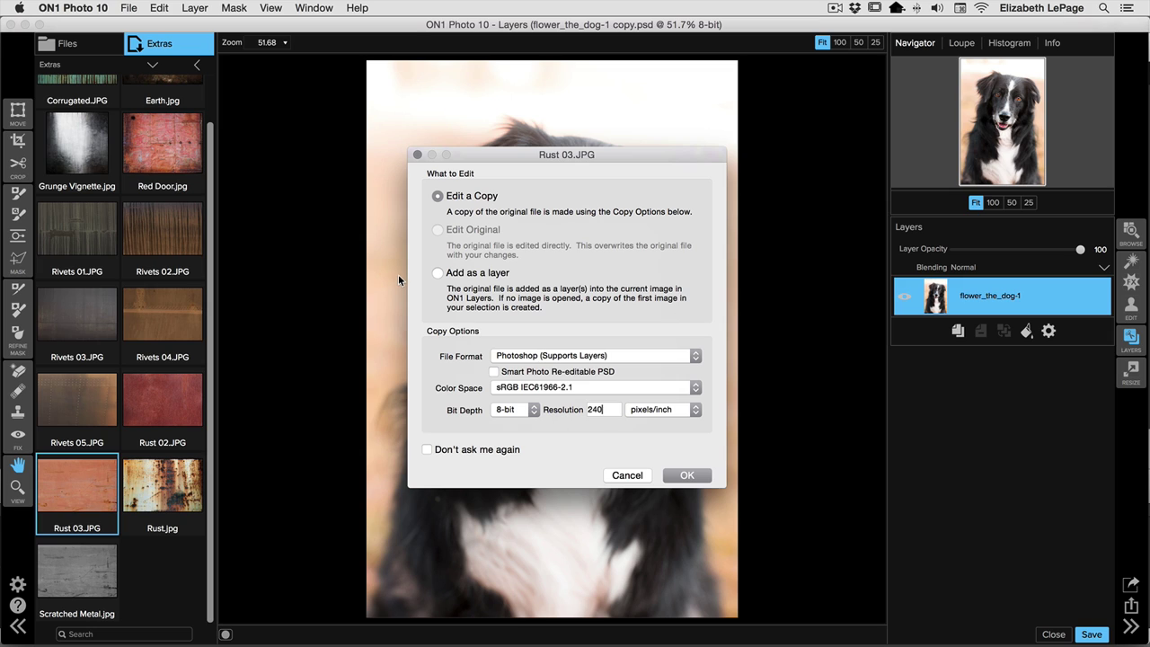
left_click(462, 275)
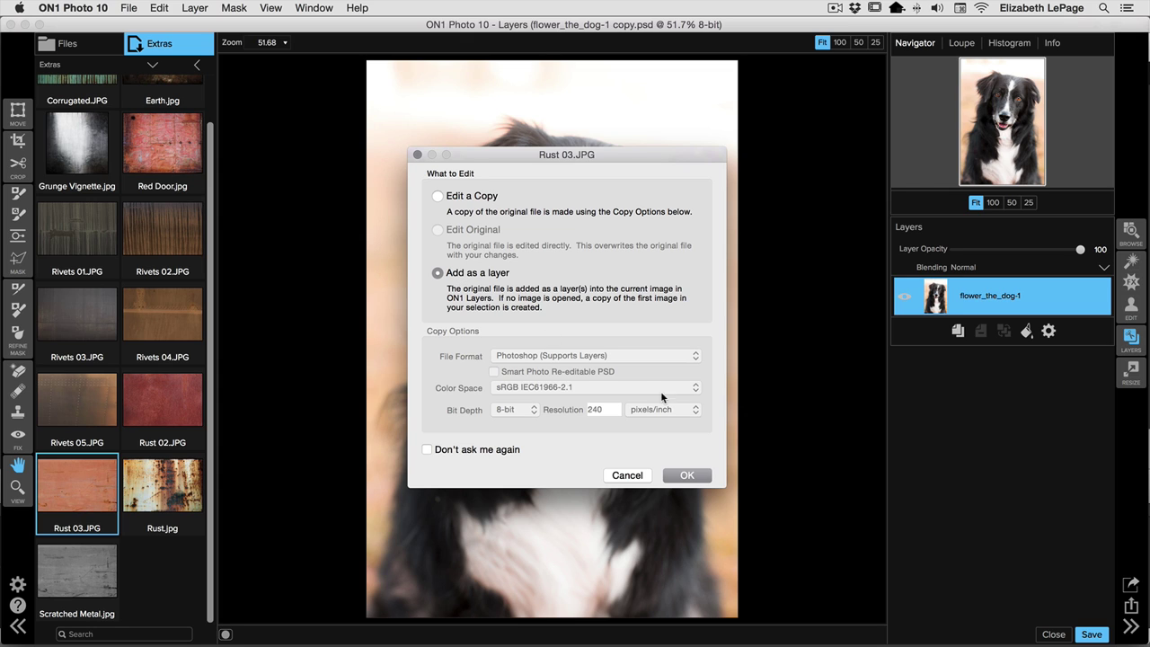
left_click(689, 475)
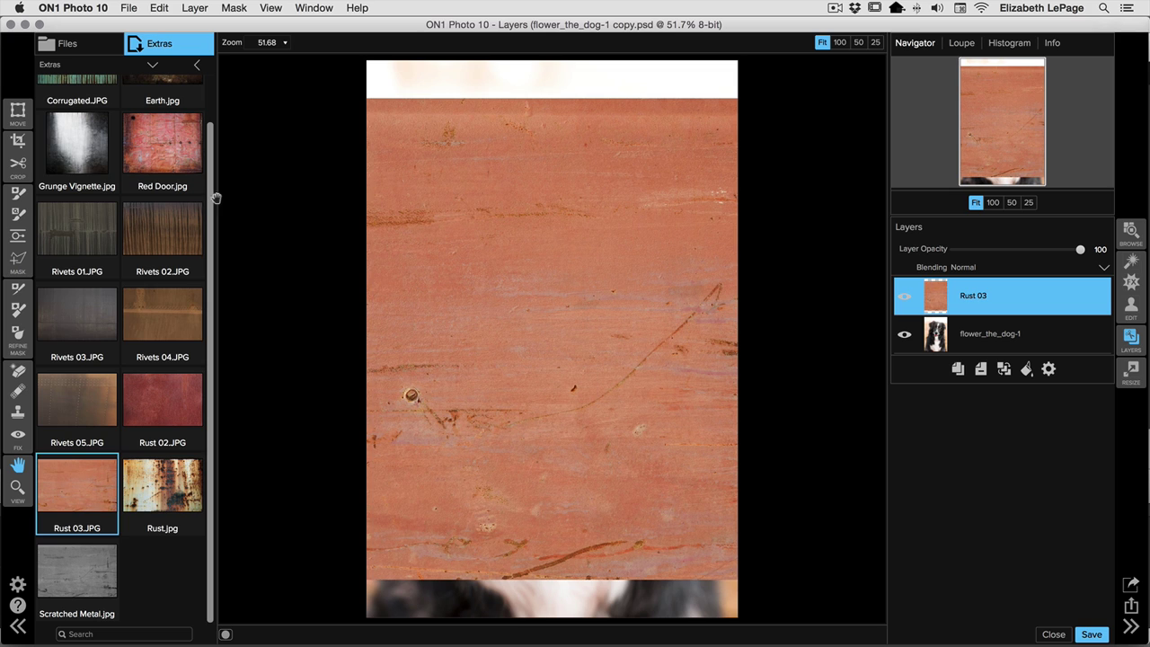
Rotate the Rust 03 layer -90 degrees and apply Fill Canvas with the Move tool
left_click(19, 117)
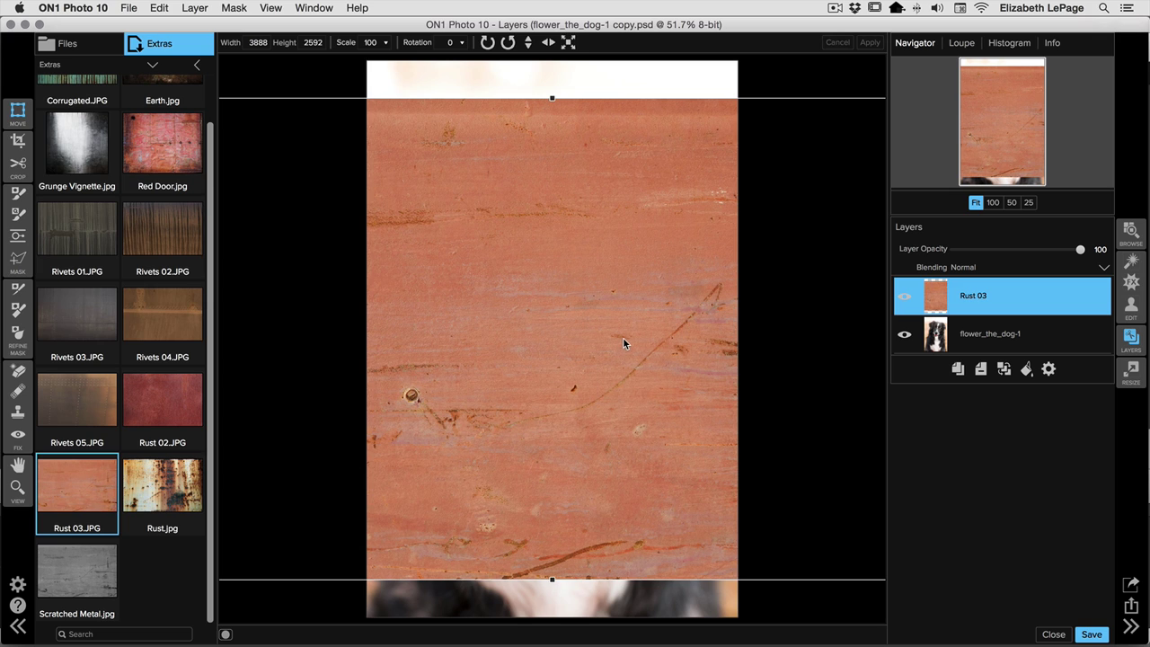
left_click(508, 42)
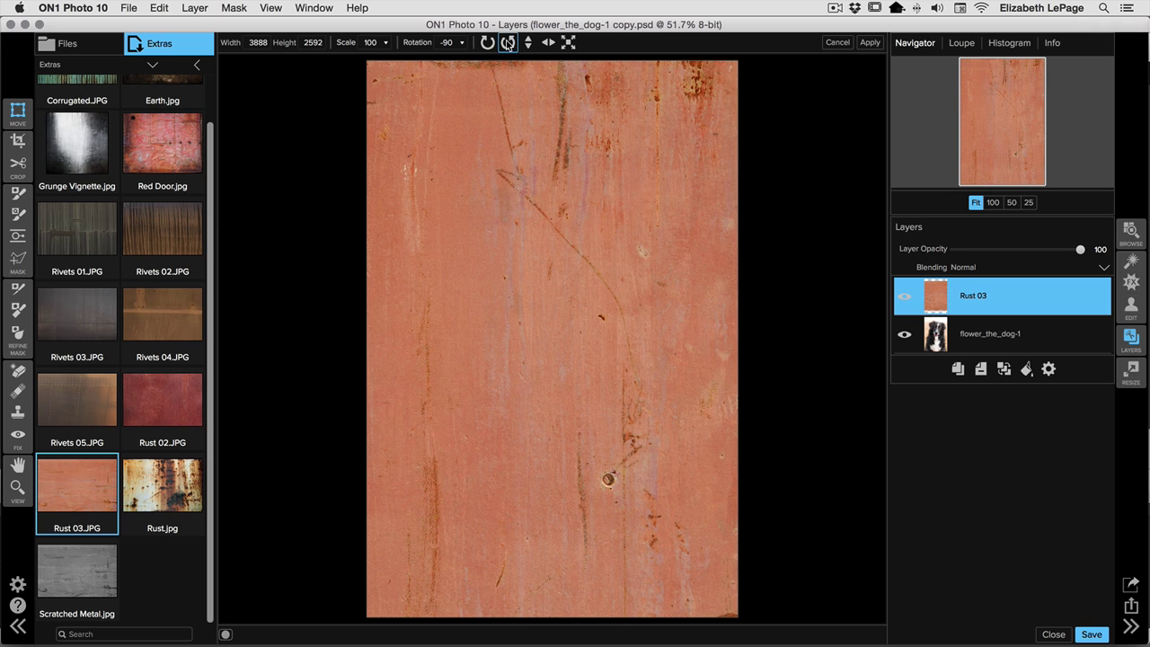
left_click(569, 44)
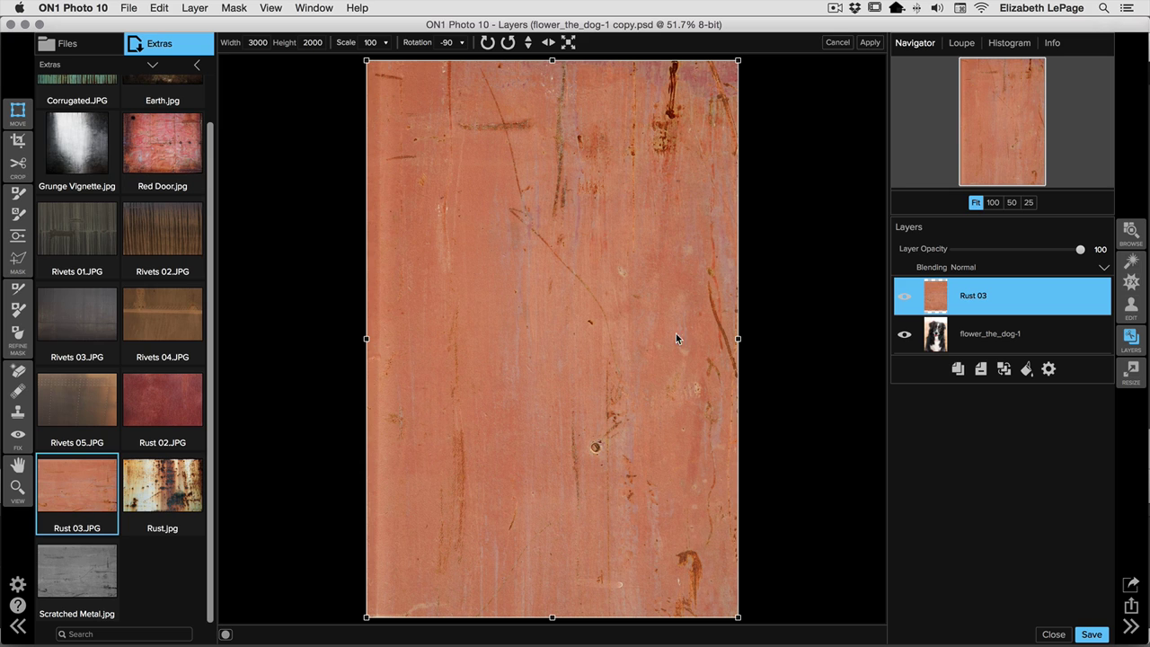
left_click(870, 43)
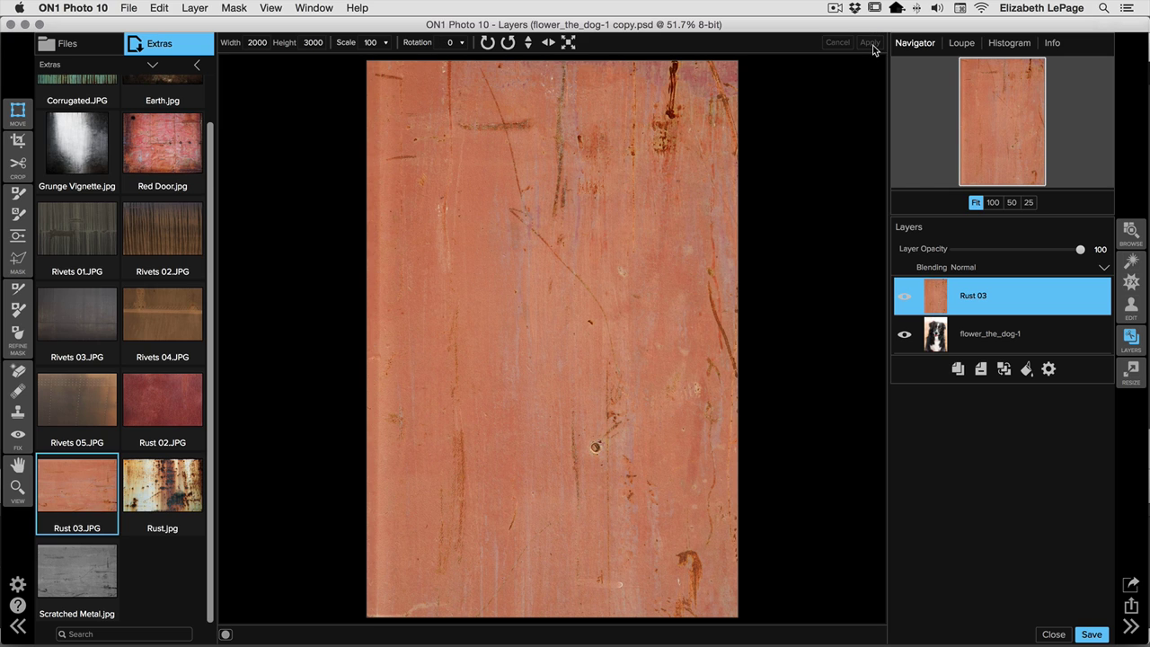
Change the Rust 03 layer's blending mode from Normal to Multiply
left_click(989, 272)
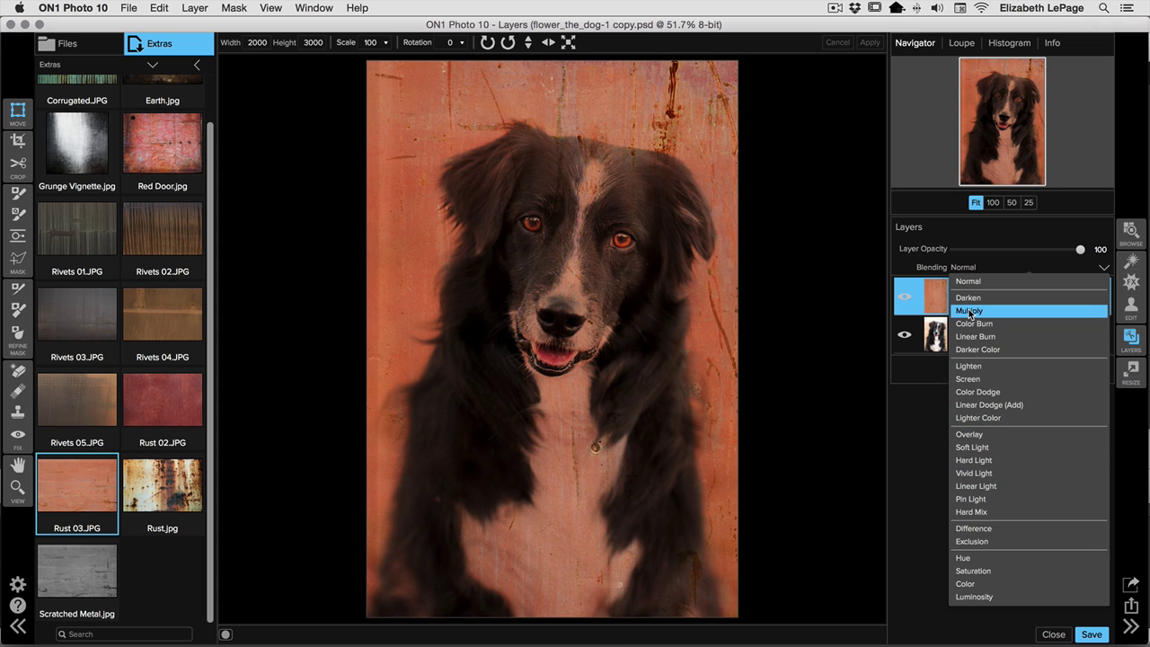
left_click(969, 311)
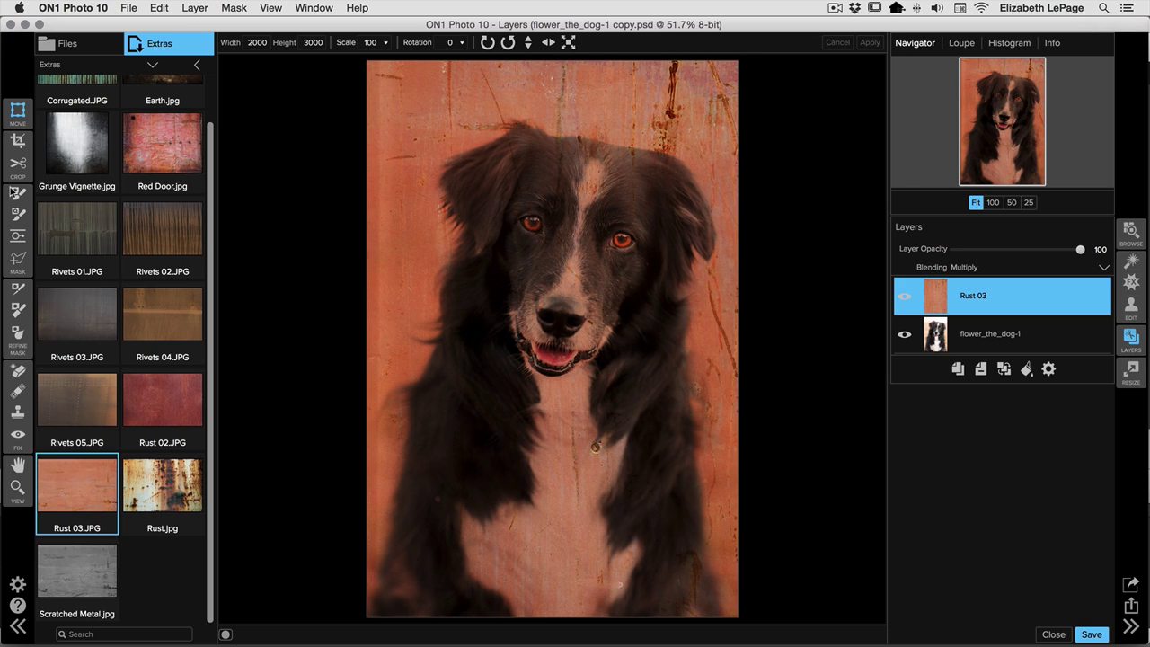
Place a Vignette-preset gradient mask centred on the dog's face
left_click(18, 235)
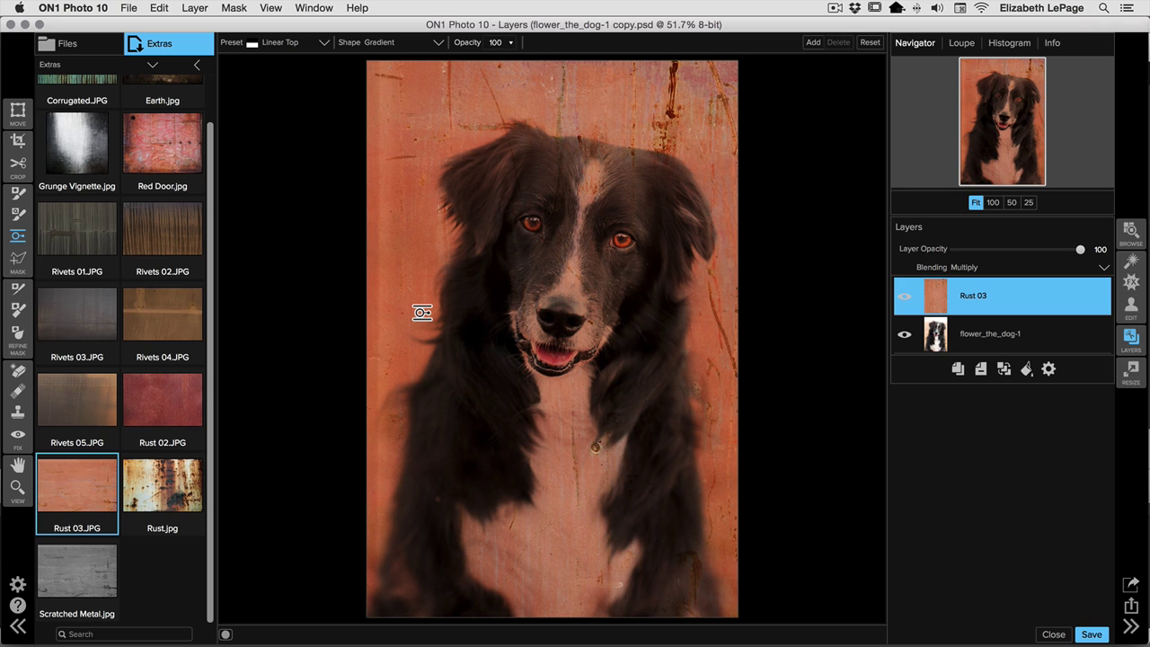
left_click(322, 44)
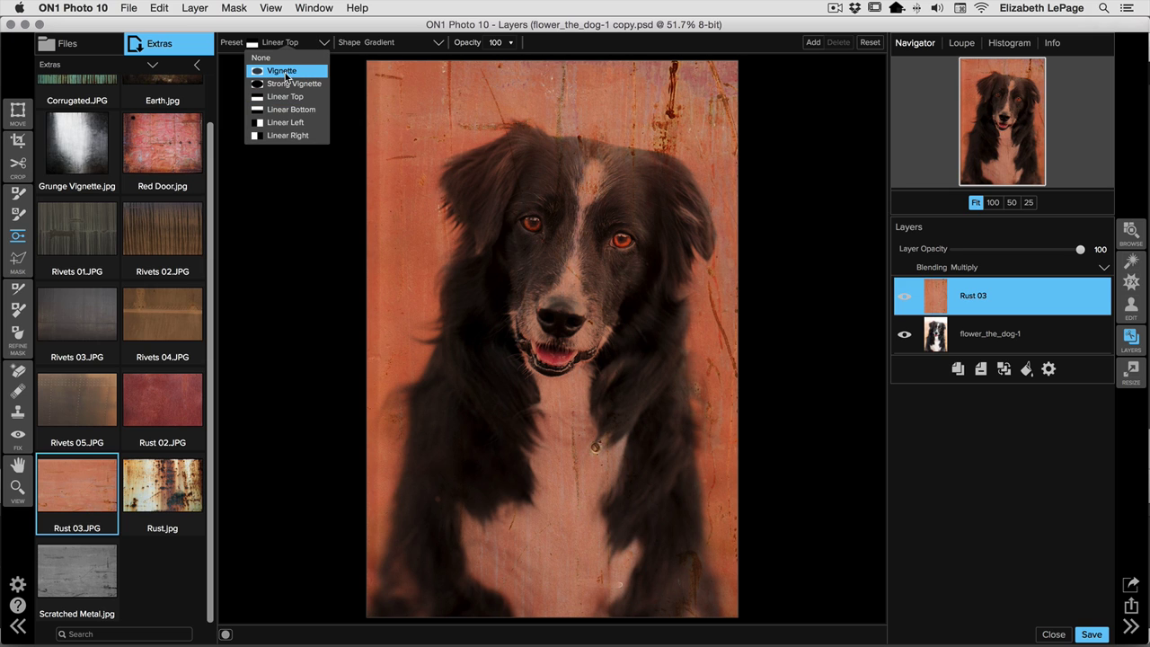
left_click(300, 76)
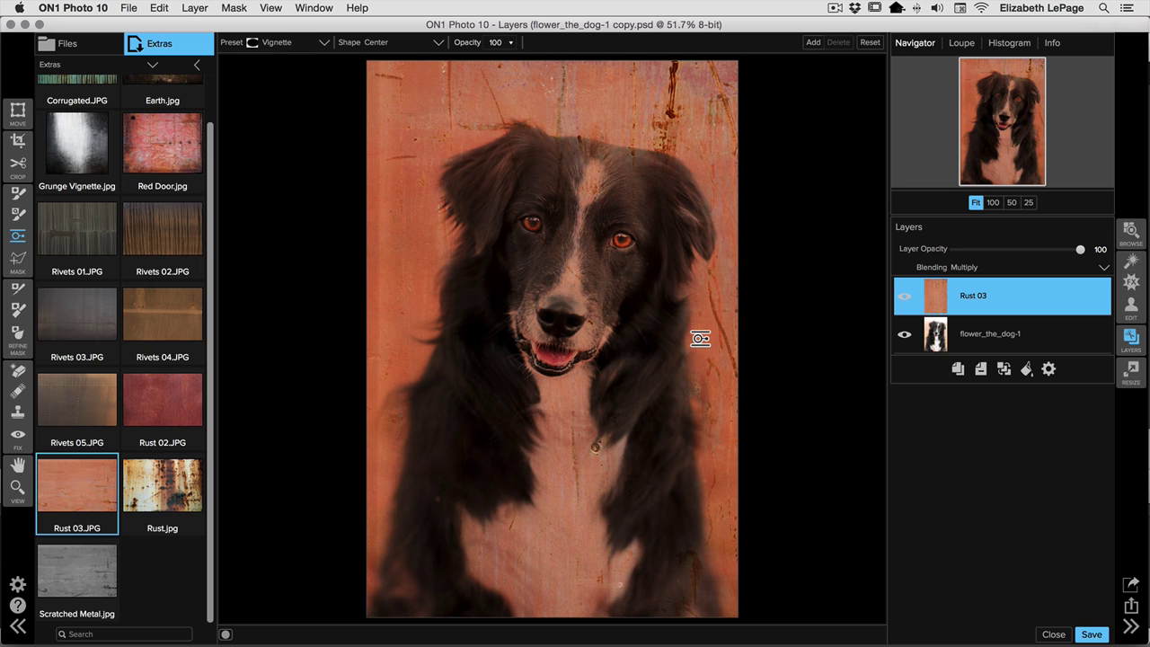
left_click(557, 324)
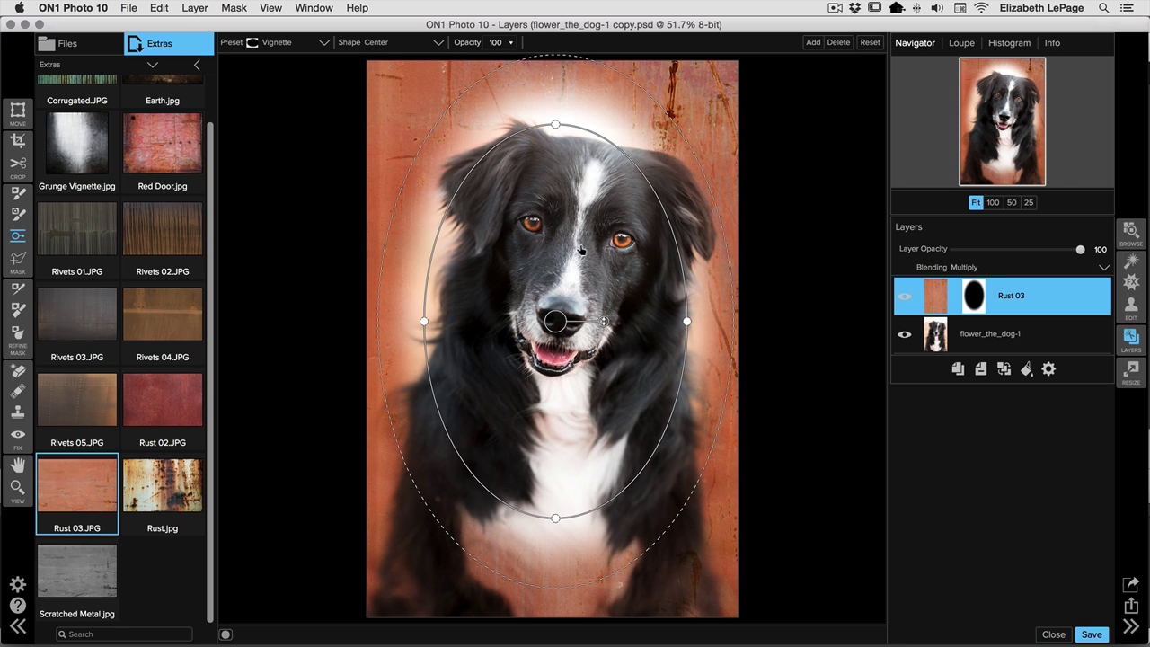
Move, resize, tilt and feather the mask oval to cover the dog's face and chest
left_click_drag(554, 325, 560, 420)
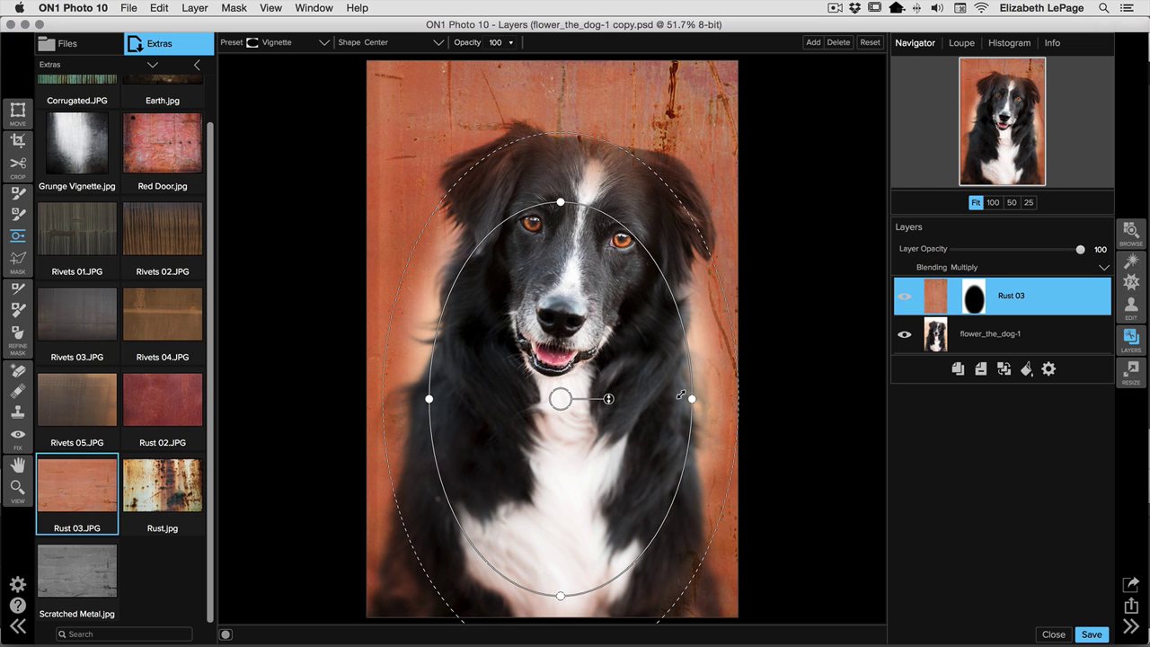
left_click_drag(688, 399, 646, 405)
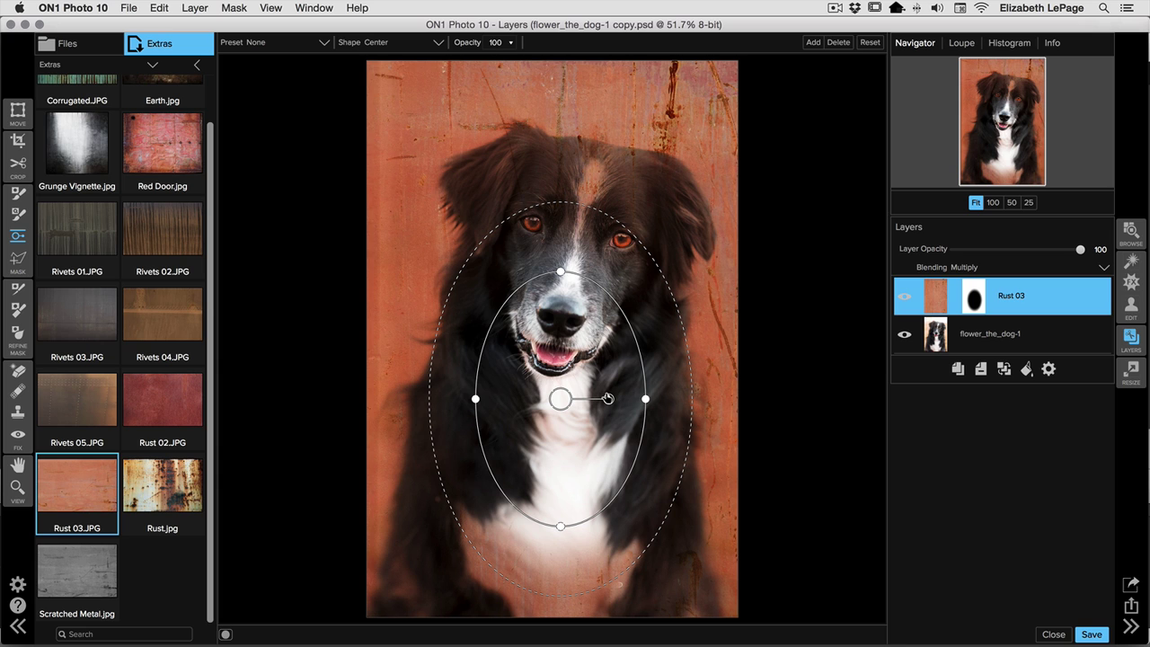
left_click_drag(606, 398, 608, 407)
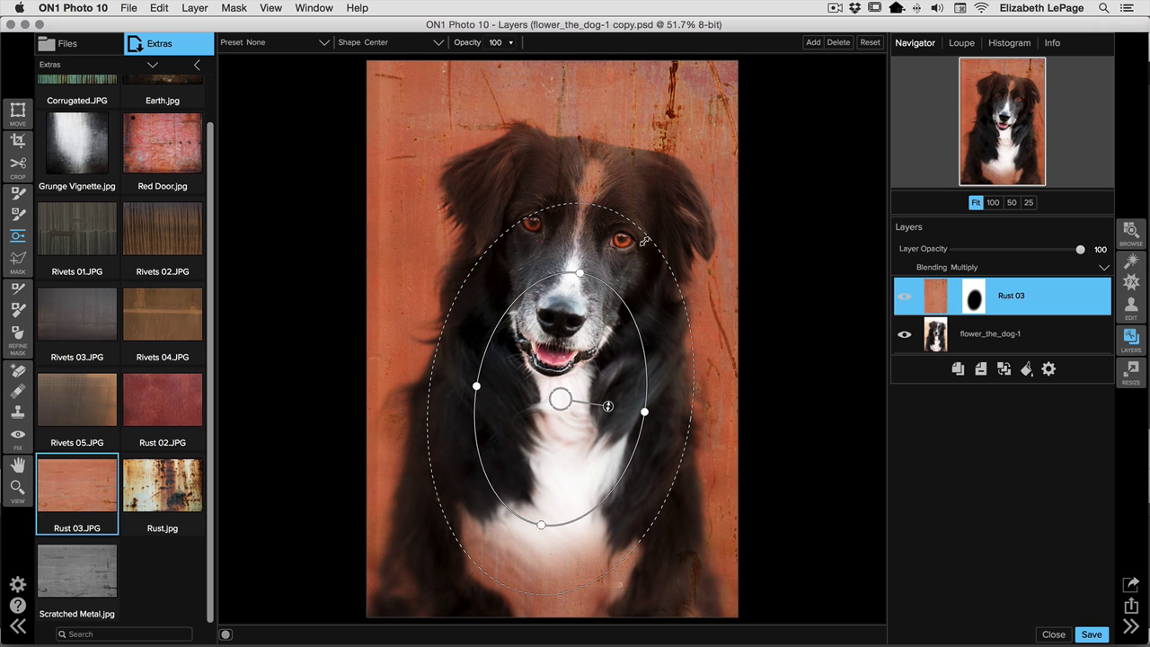
left_click_drag(634, 219, 690, 123)
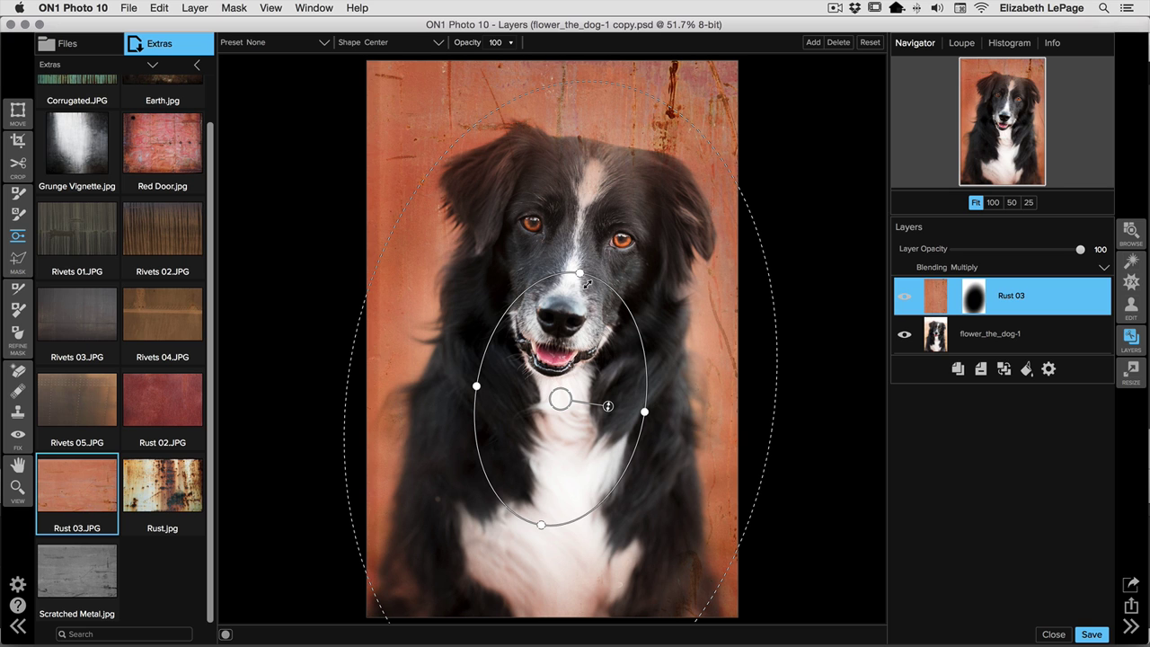
left_click_drag(594, 294, 593, 264)
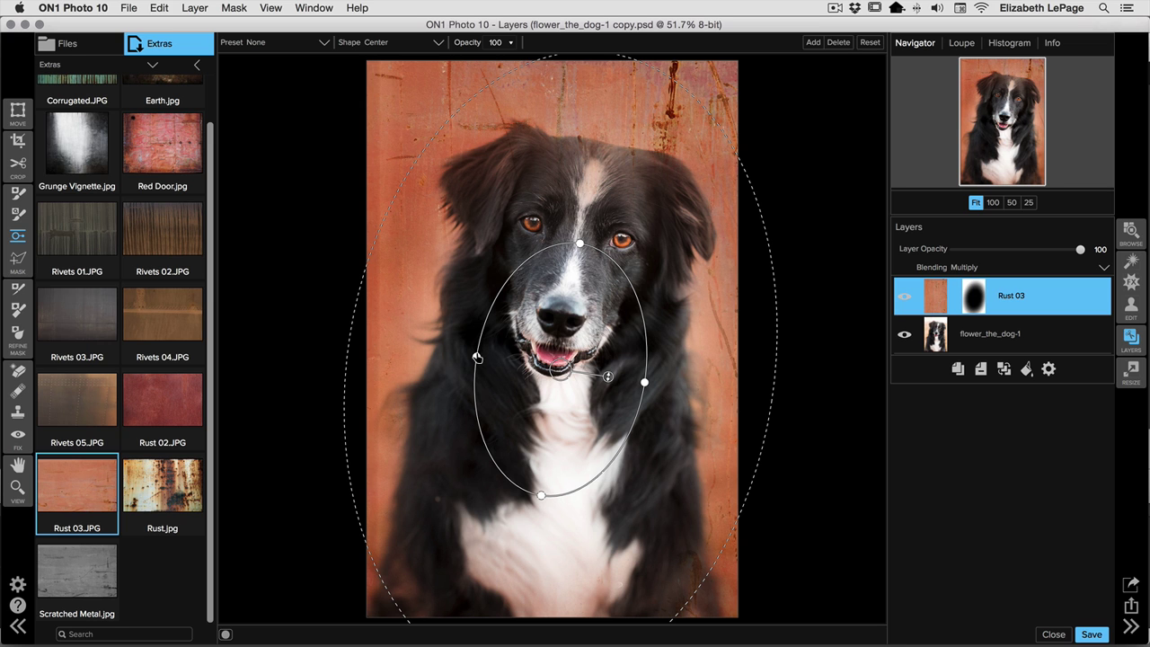
left_click_drag(476, 357, 505, 363)
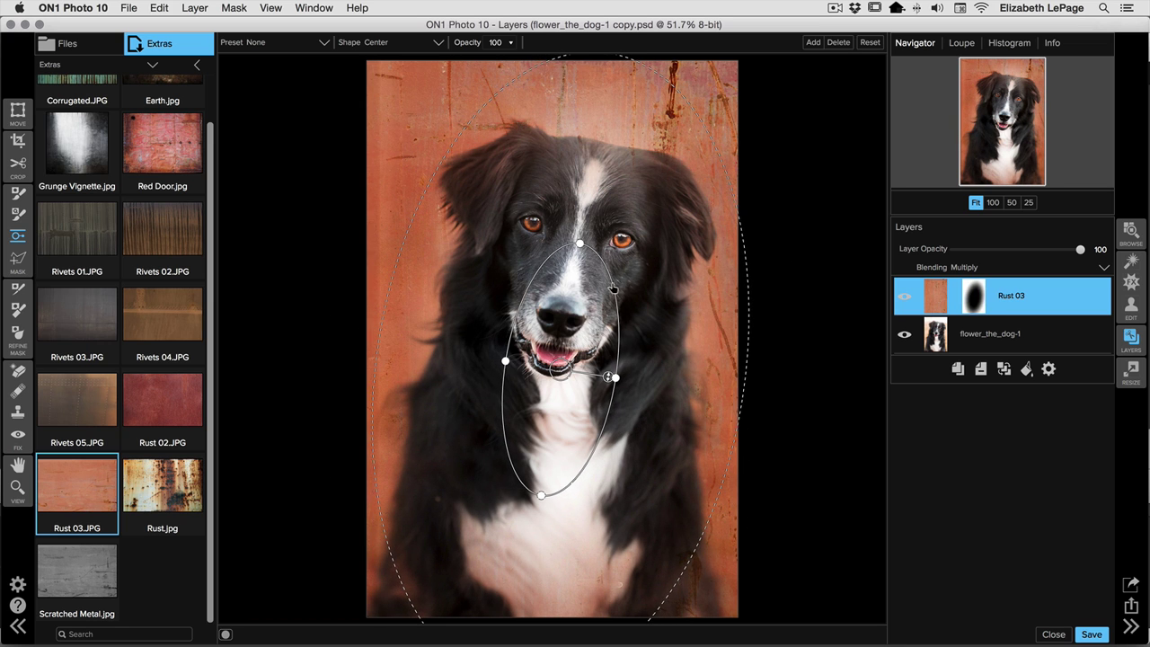
left_click_drag(618, 275, 629, 240)
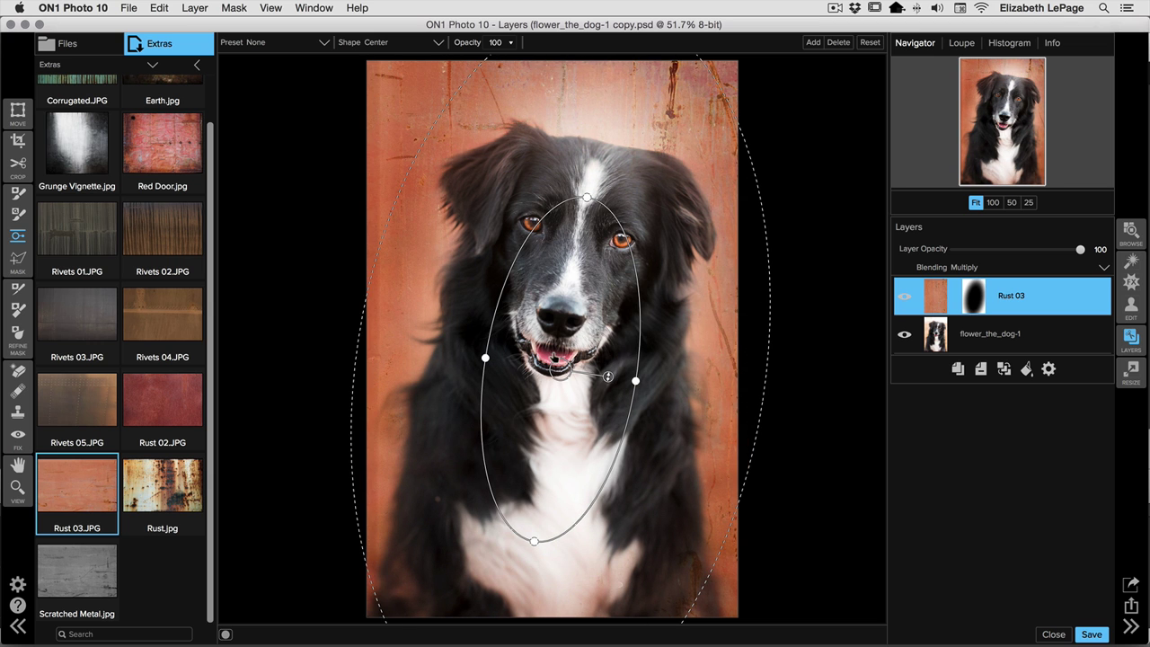
left_click_drag(559, 371, 552, 394)
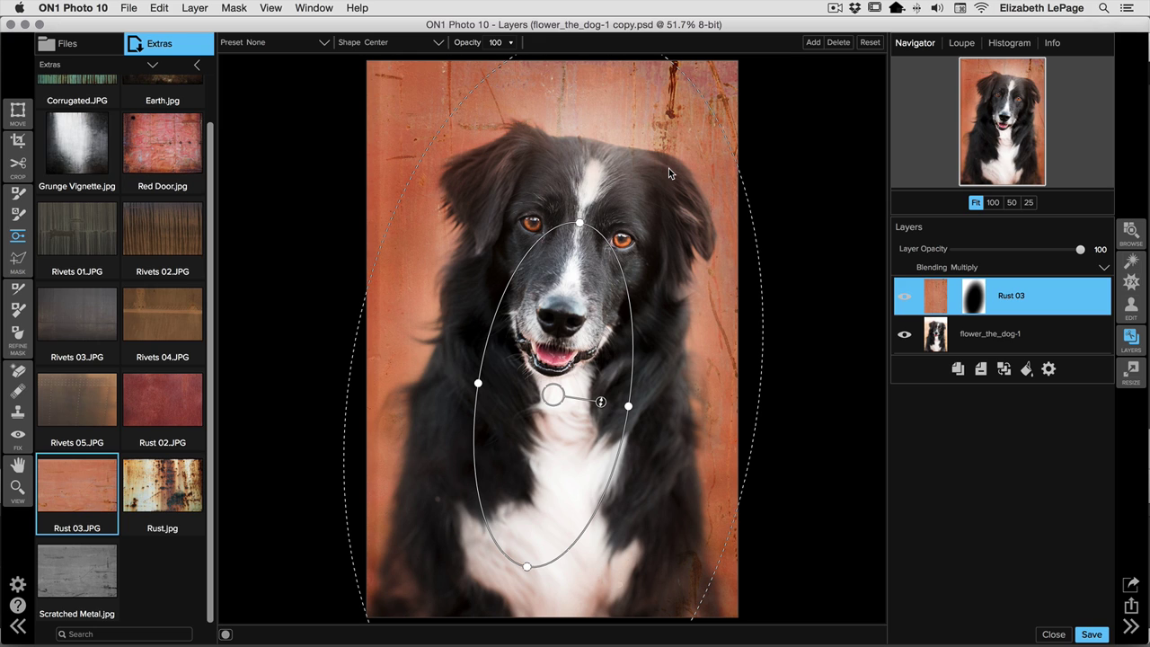
Set up the Masking Brush with feather 100 and confirm its opacity value
left_click(13, 196)
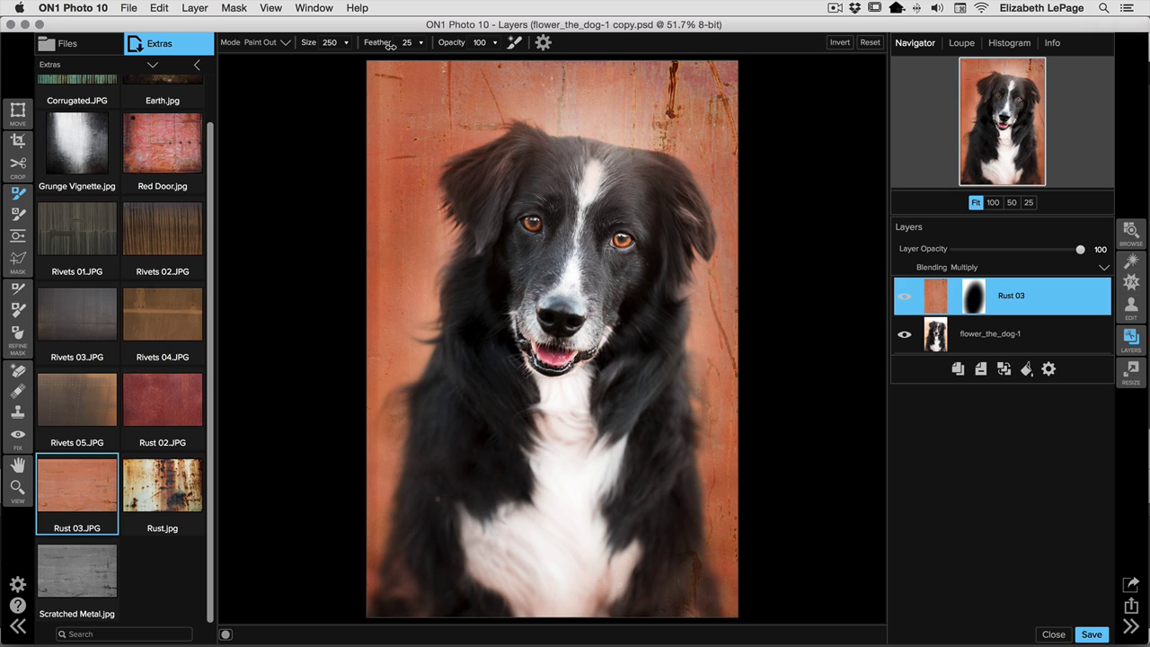
left_click_drag(391, 47, 370, 45)
left_click_drag(370, 45, 470, 43)
left_click(478, 42)
key("Return")
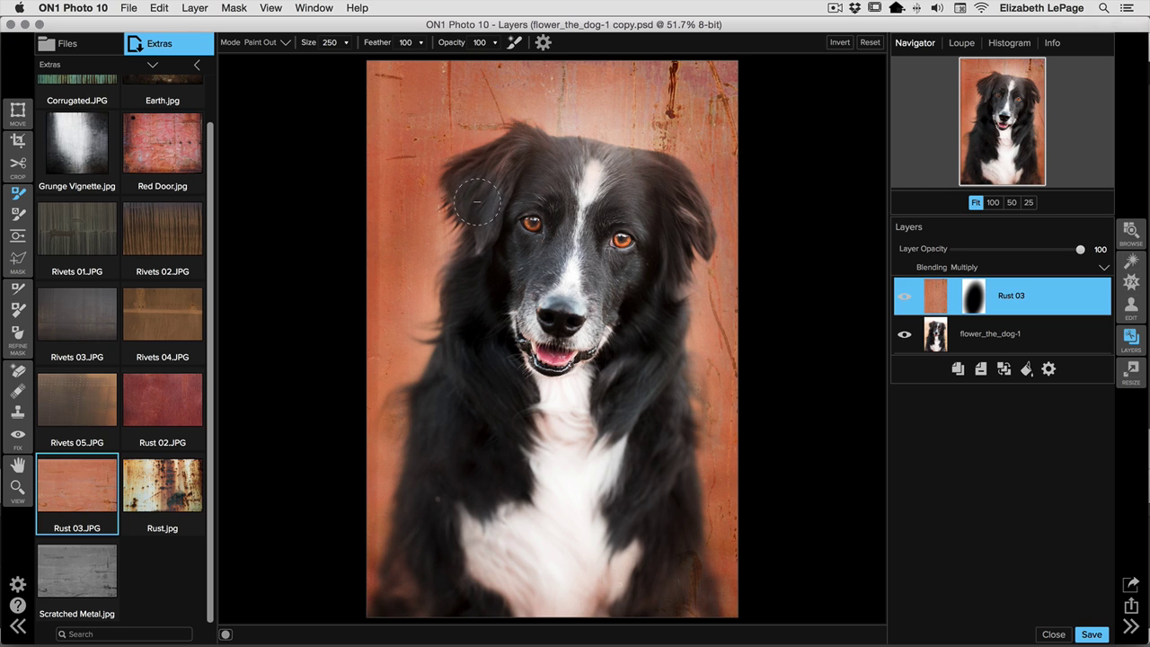
Paint out the rust over the dog's ears and the top of its head
mouse_move(477, 203)
left_mouse_down()
mouse_move(531, 151)
mouse_move(554, 156)
mouse_move(527, 149)
mouse_move(449, 171)
left_mouse_up()
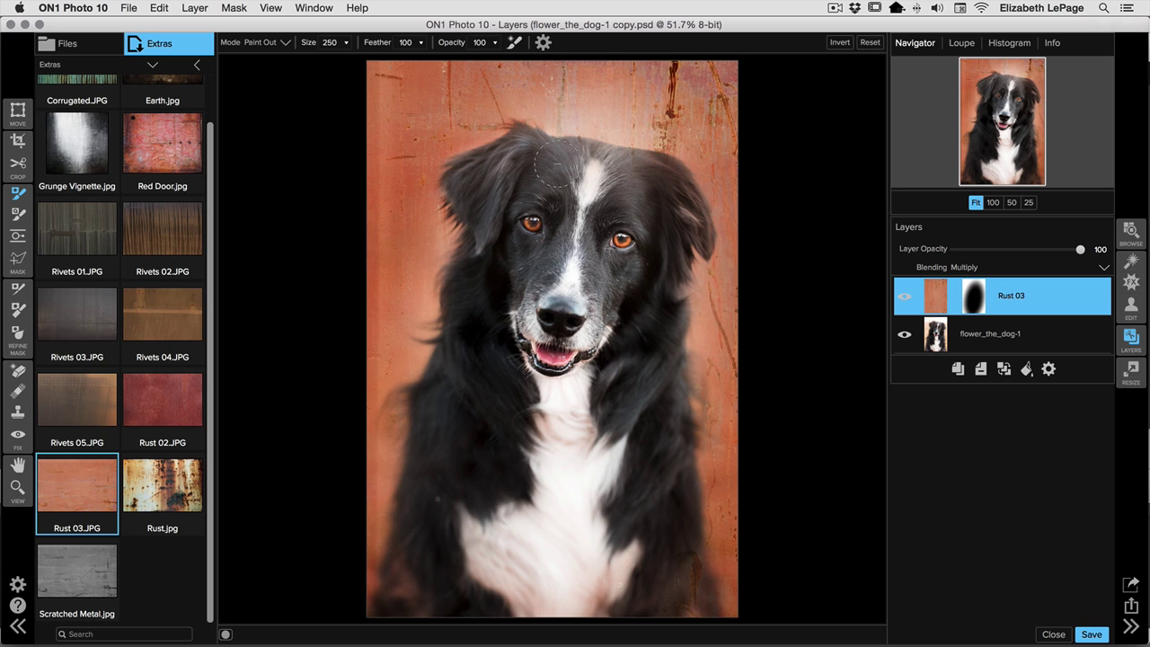
mouse_move(556, 163)
left_mouse_down()
mouse_move(646, 170)
mouse_move(672, 186)
mouse_move(694, 229)
mouse_move(658, 329)
mouse_move(664, 472)
left_mouse_up()
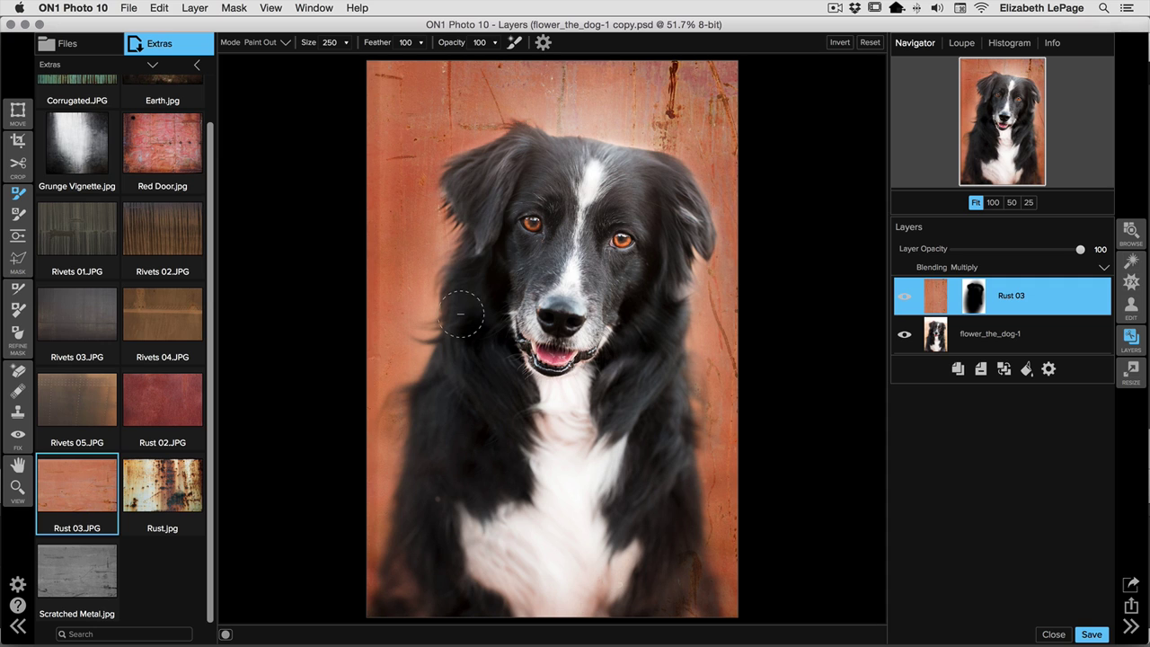
mouse_move(520, 159)
left_mouse_down()
mouse_move(611, 158)
mouse_move(678, 185)
mouse_move(689, 211)
left_mouse_up()
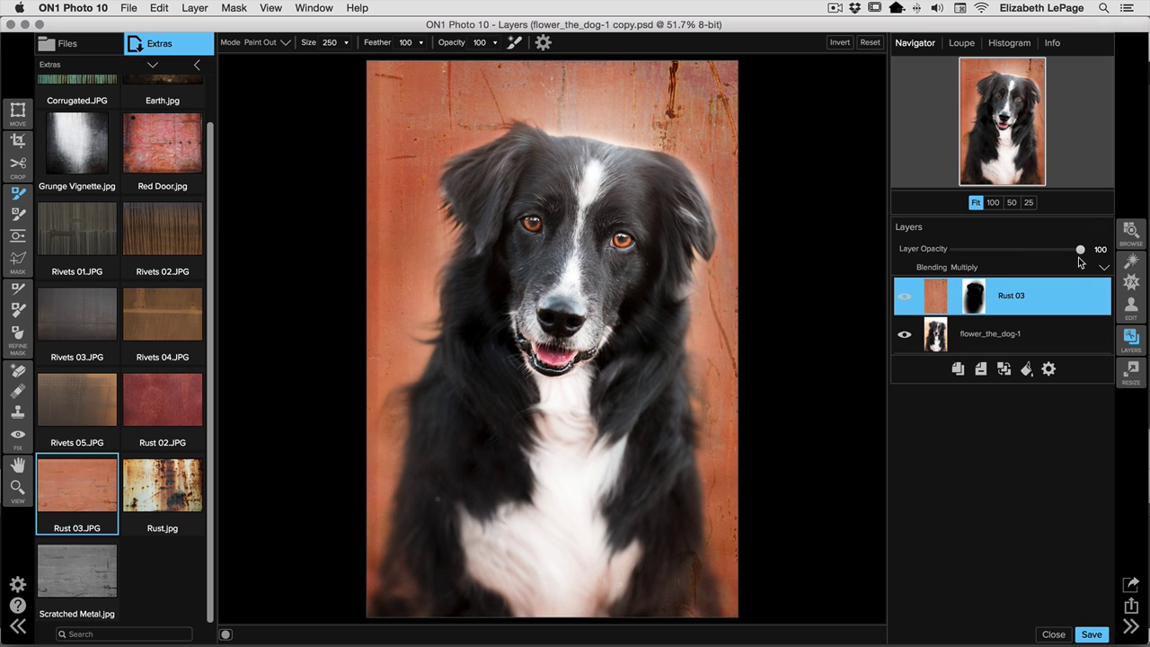
Lower the Rust 03 layer opacity from 100 to 73
left_click_drag(1083, 254, 1047, 253)
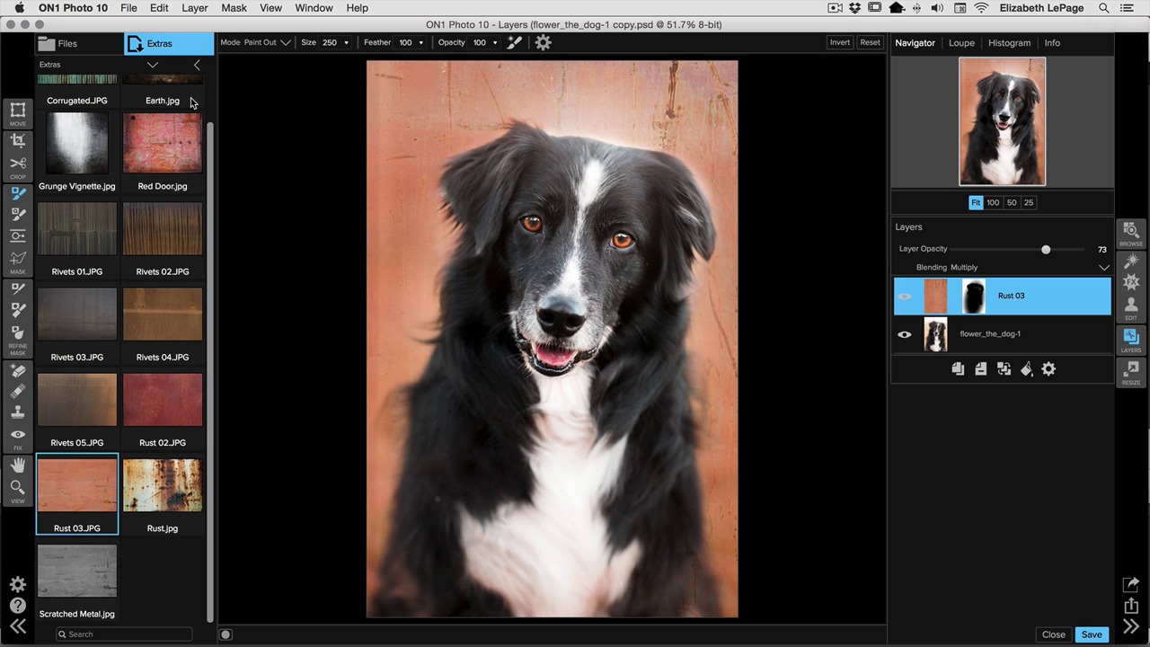
Go back to the top Extras folders, enter Borders > Camera, and open Viewfinder 001.png
scroll(171, 94, "up", 2)
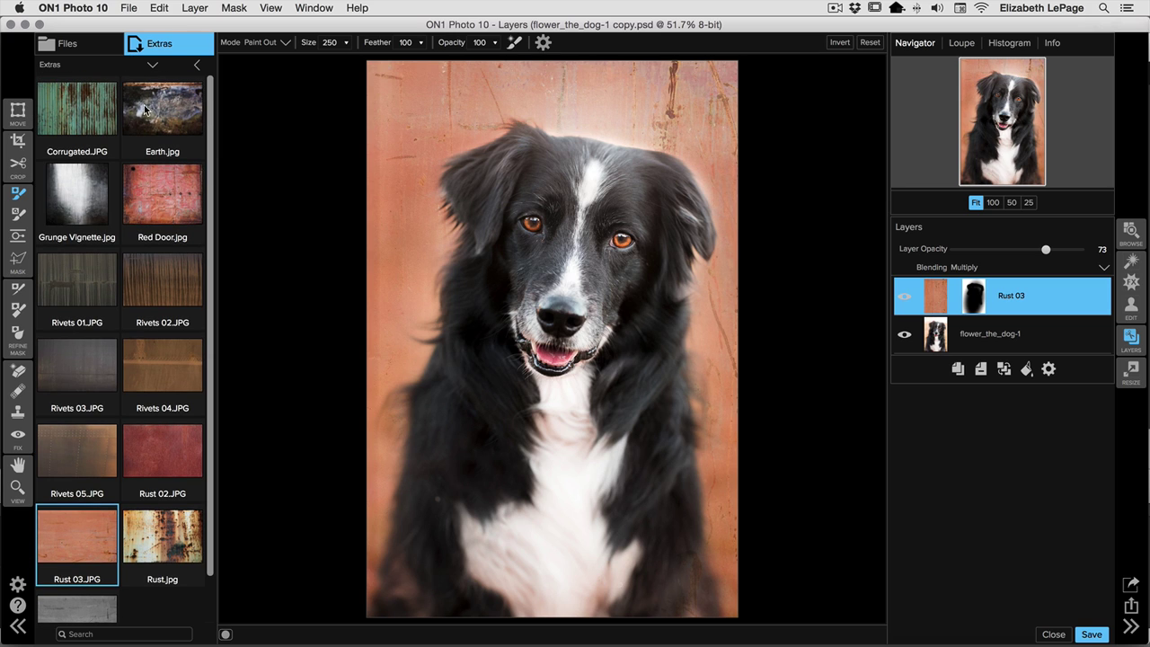
left_click(196, 68)
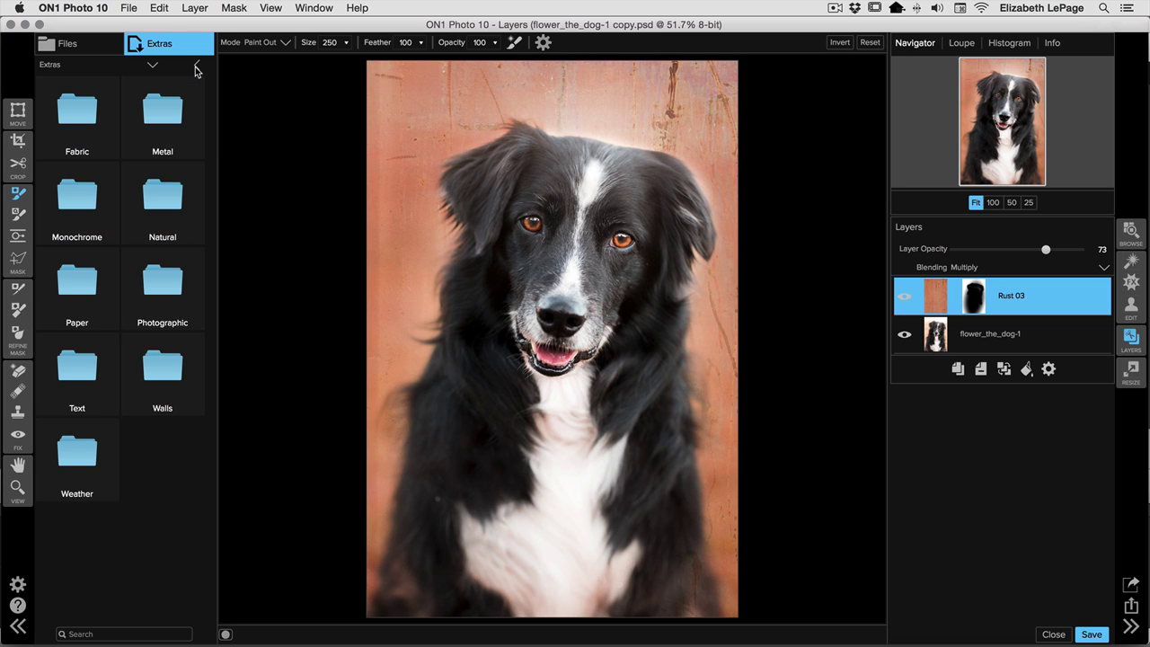
left_click(196, 68)
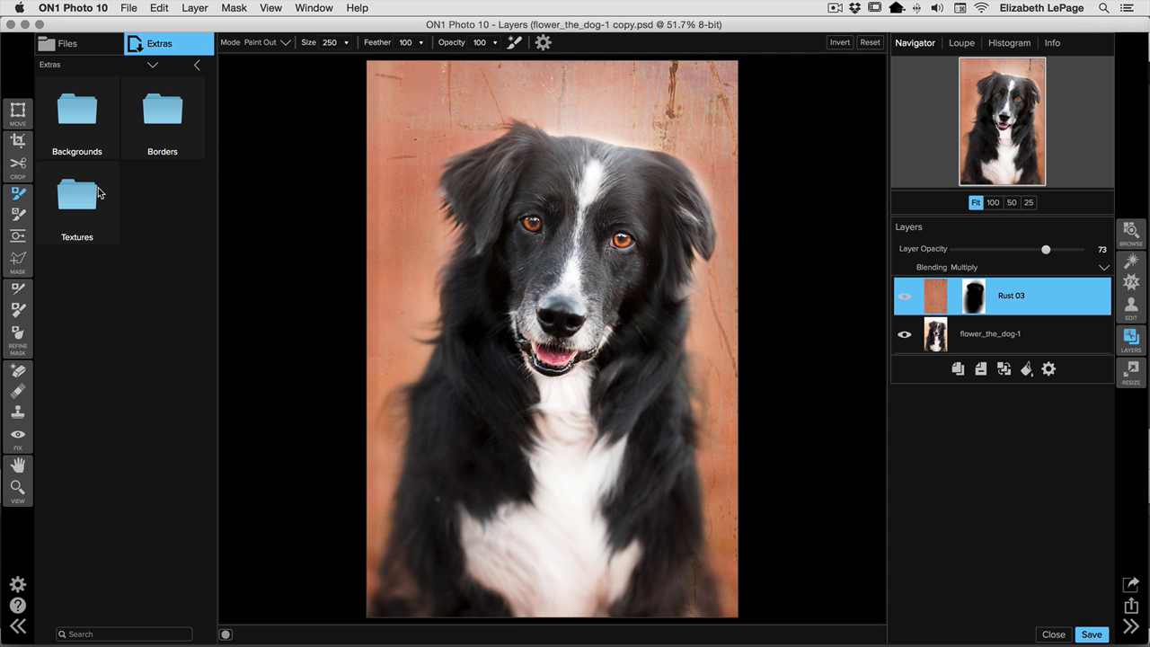
left_click(164, 113)
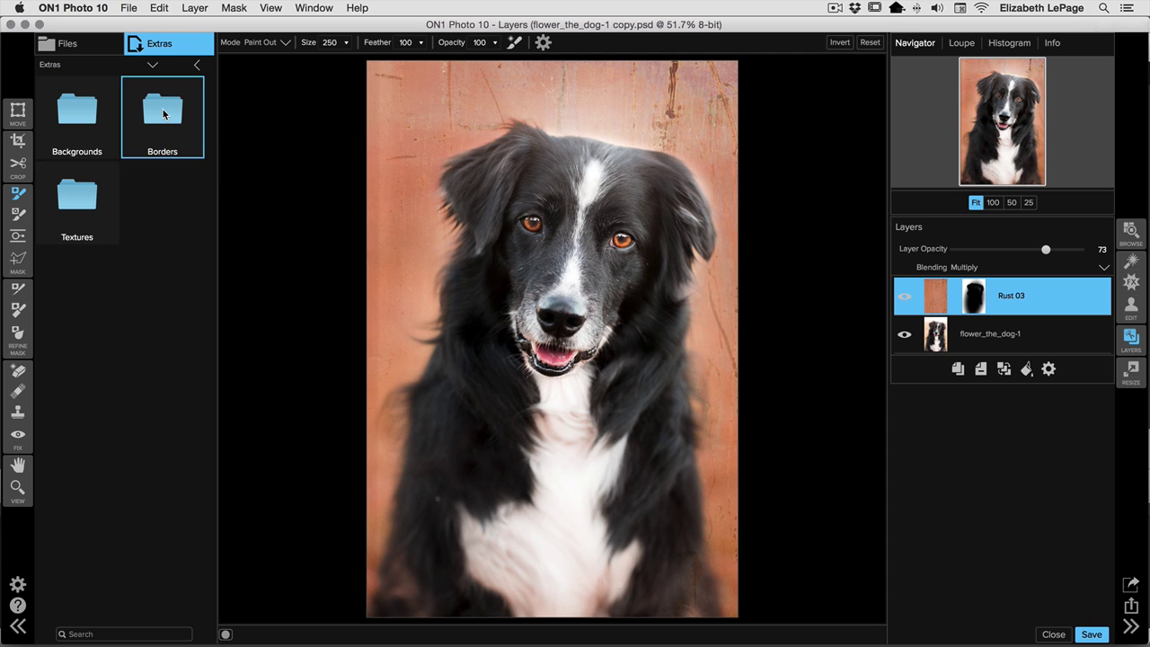
double_click(163, 113)
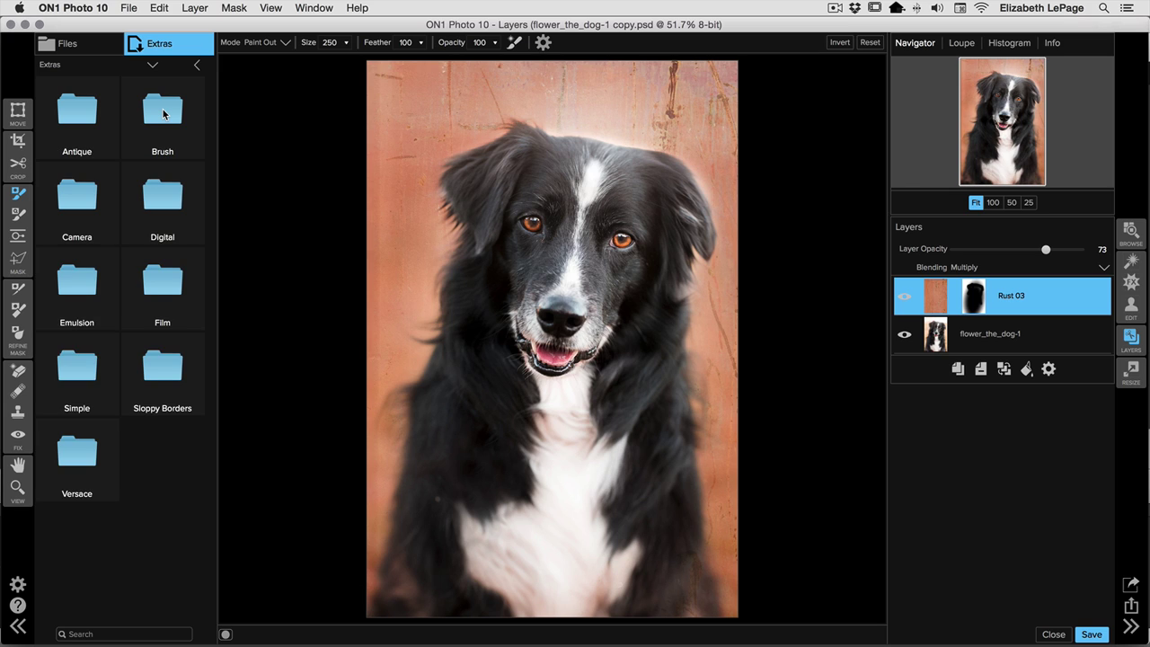
left_click(75, 196)
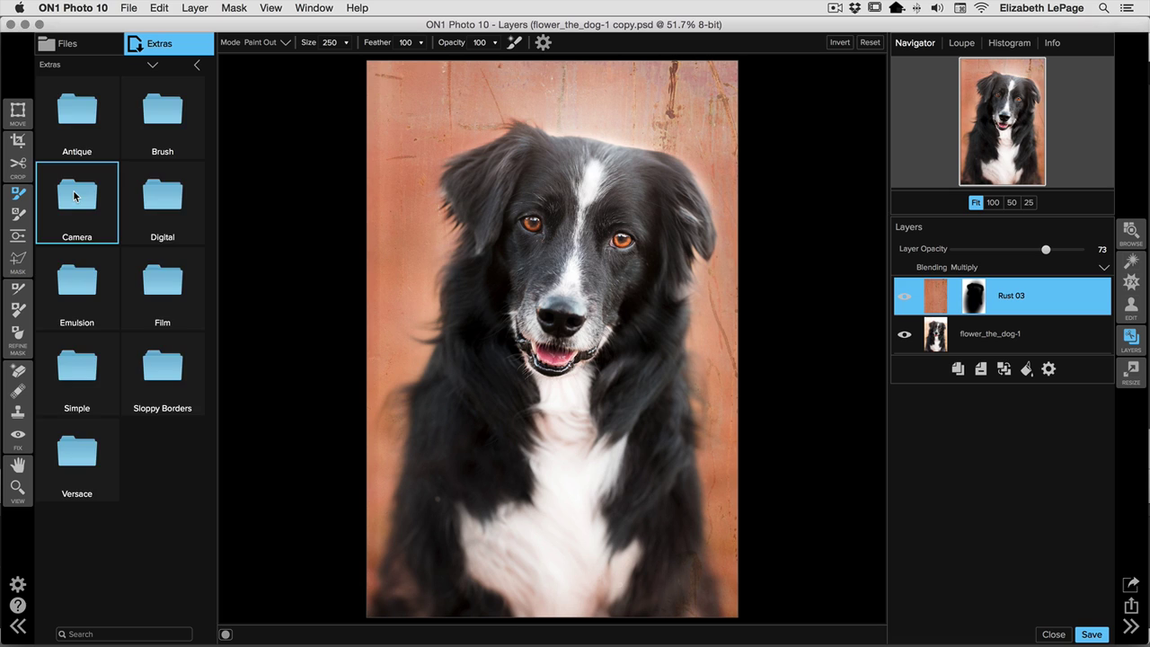
double_click(74, 196)
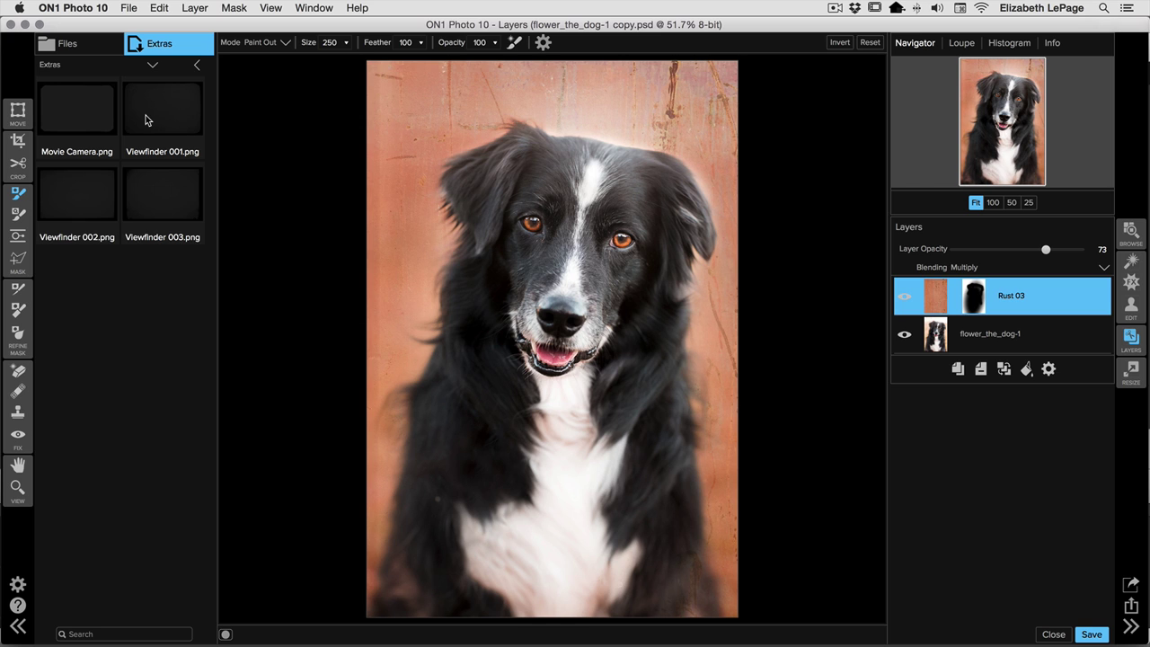
double_click(170, 109)
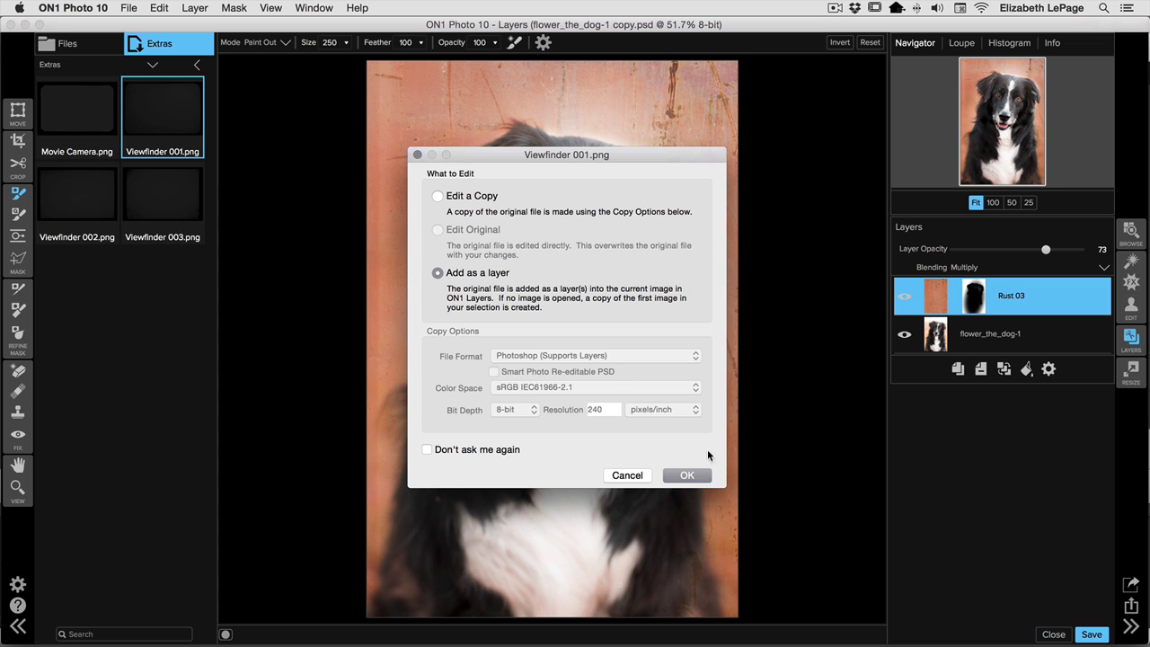
Accept 'Add as a layer' so Viewfinder 001 sits above Rust 03
left_click(690, 478)
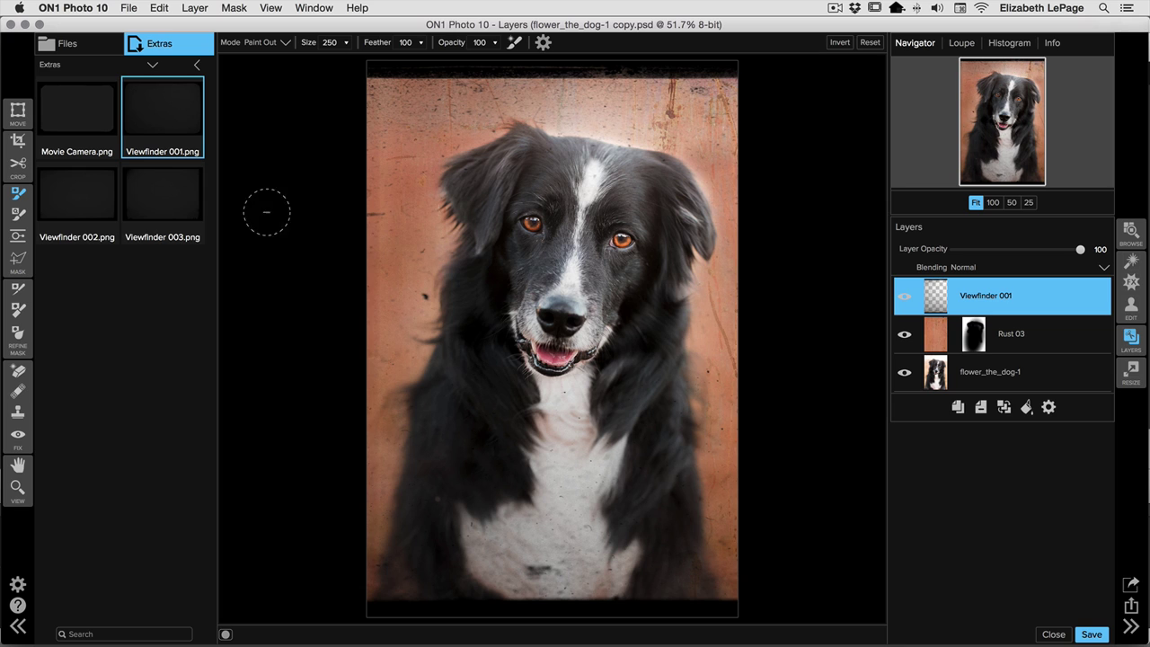
Rotate the Viewfinder 001 border 90° and fit it to the 2000 × 3000 canvas
left_click(18, 110)
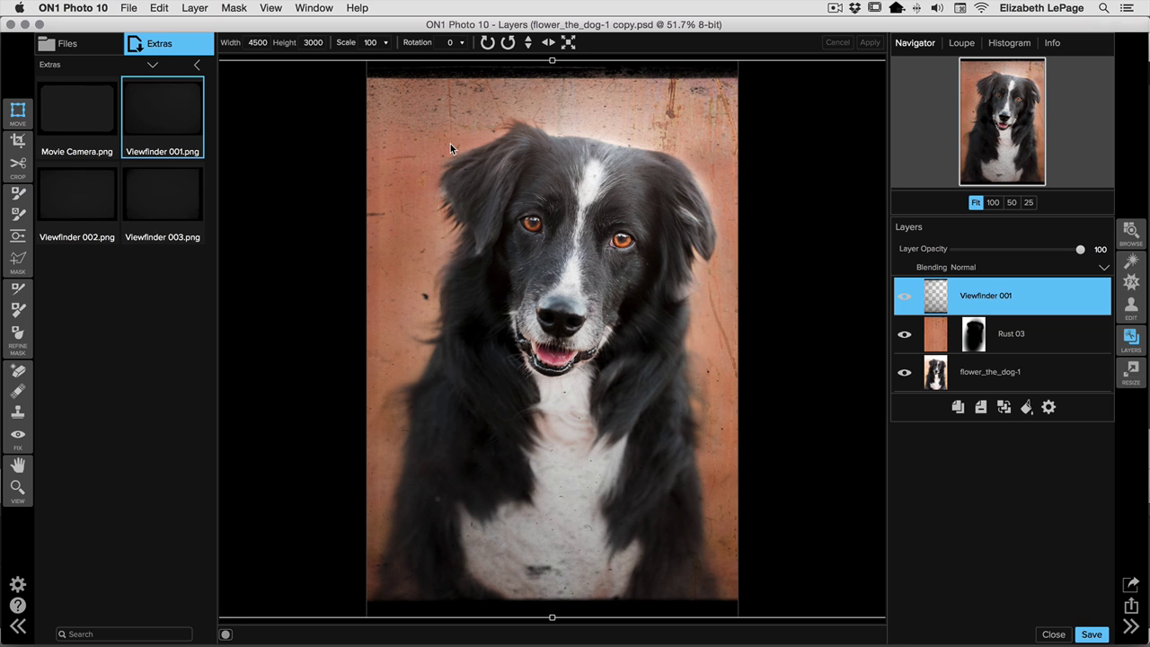
left_click(506, 42)
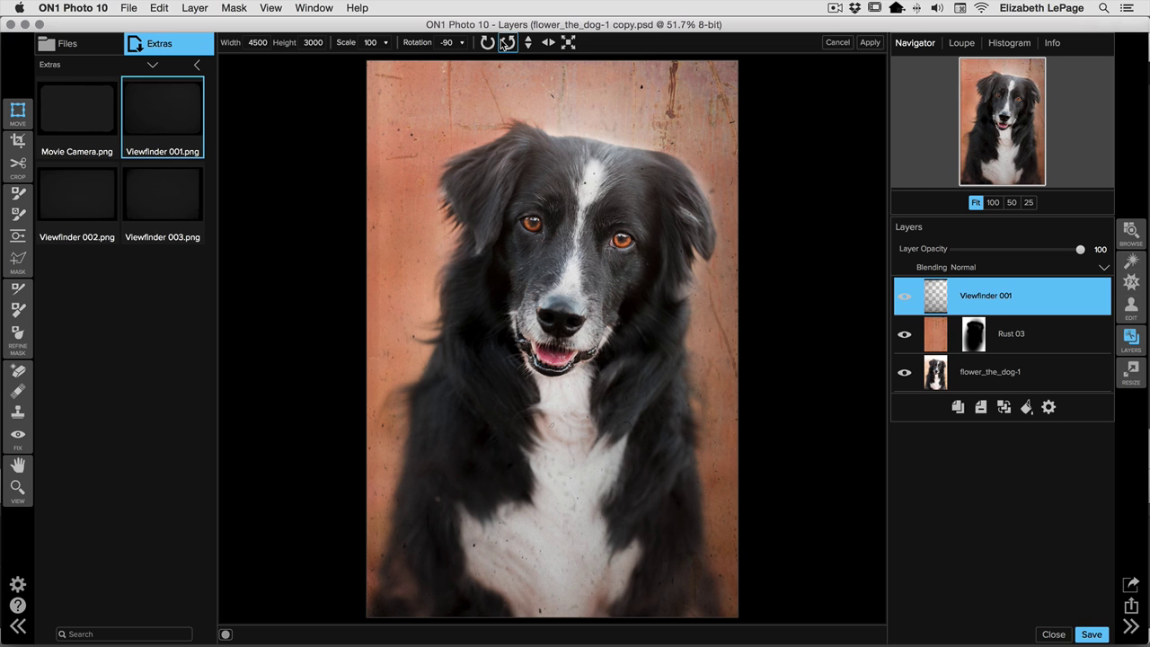
left_click(570, 44)
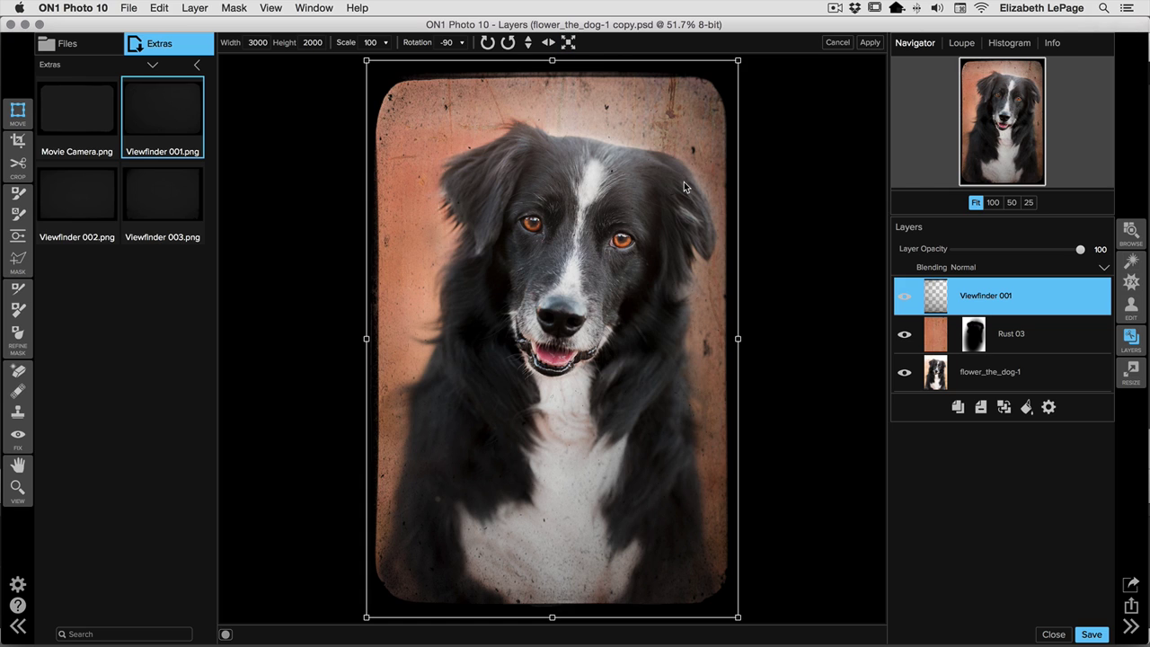
left_click(870, 43)
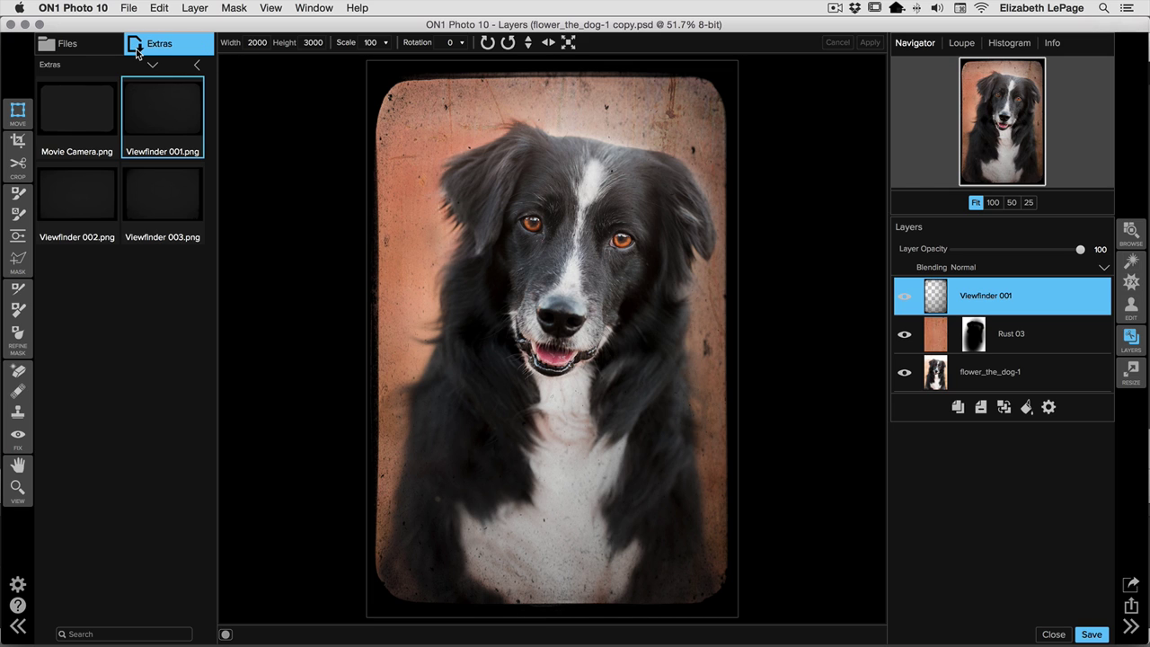
Browse the computer's files to the Desktop project folder holding the flower images
left_click(95, 51)
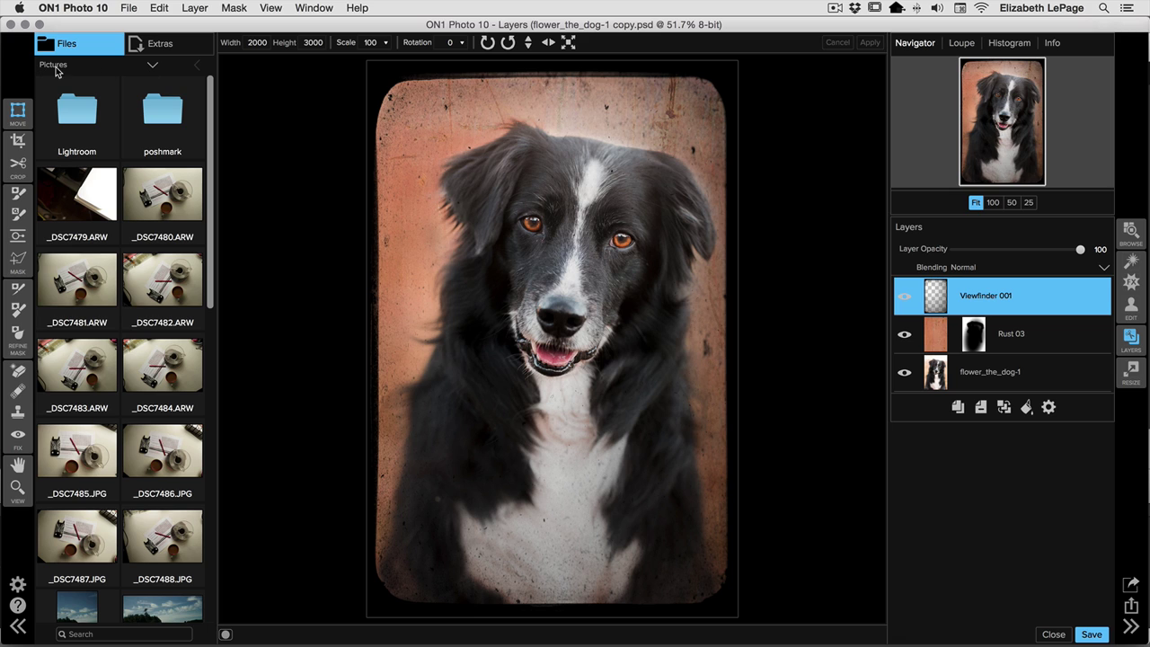
left_click(151, 67)
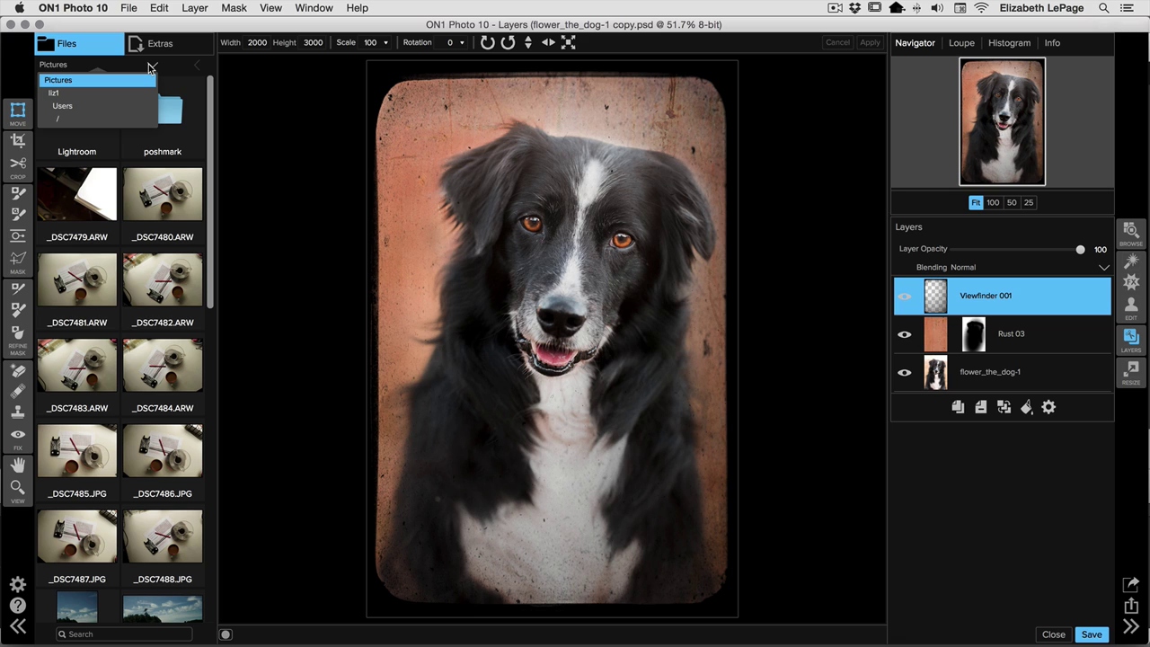
left_click(96, 94)
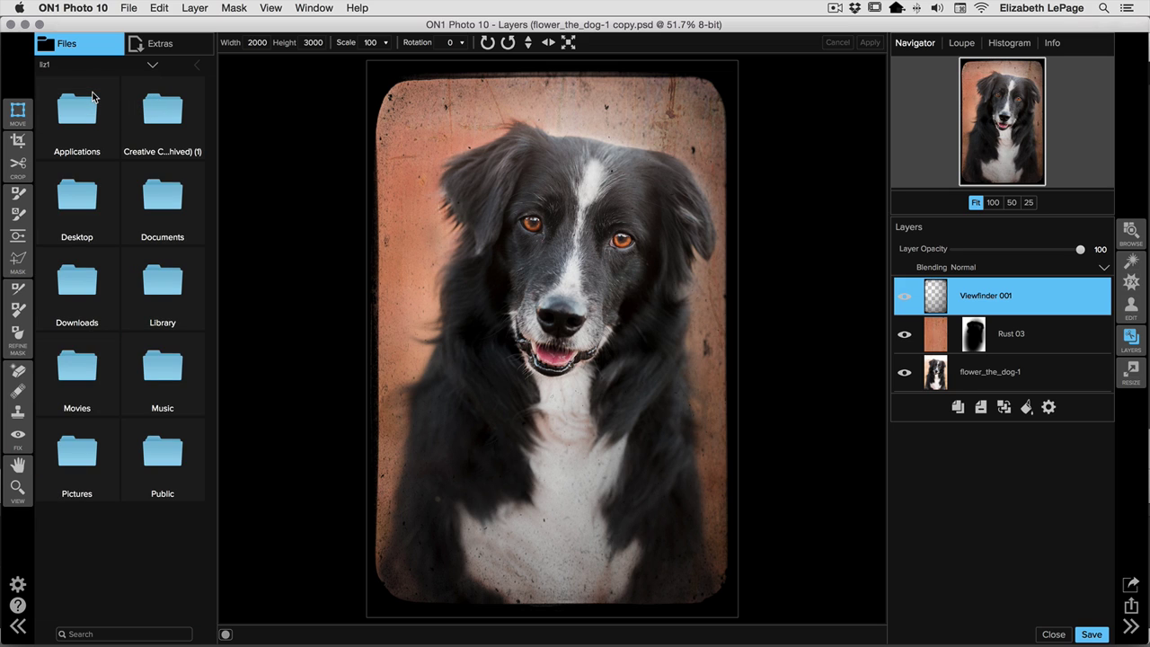
double_click(79, 205)
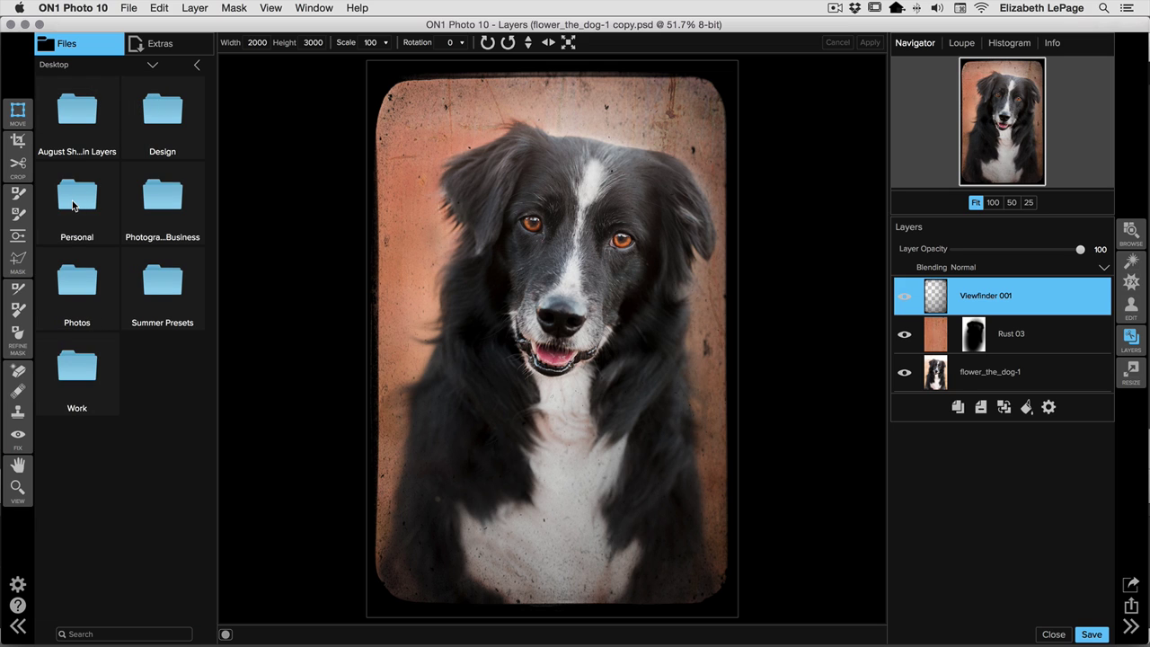
double_click(87, 116)
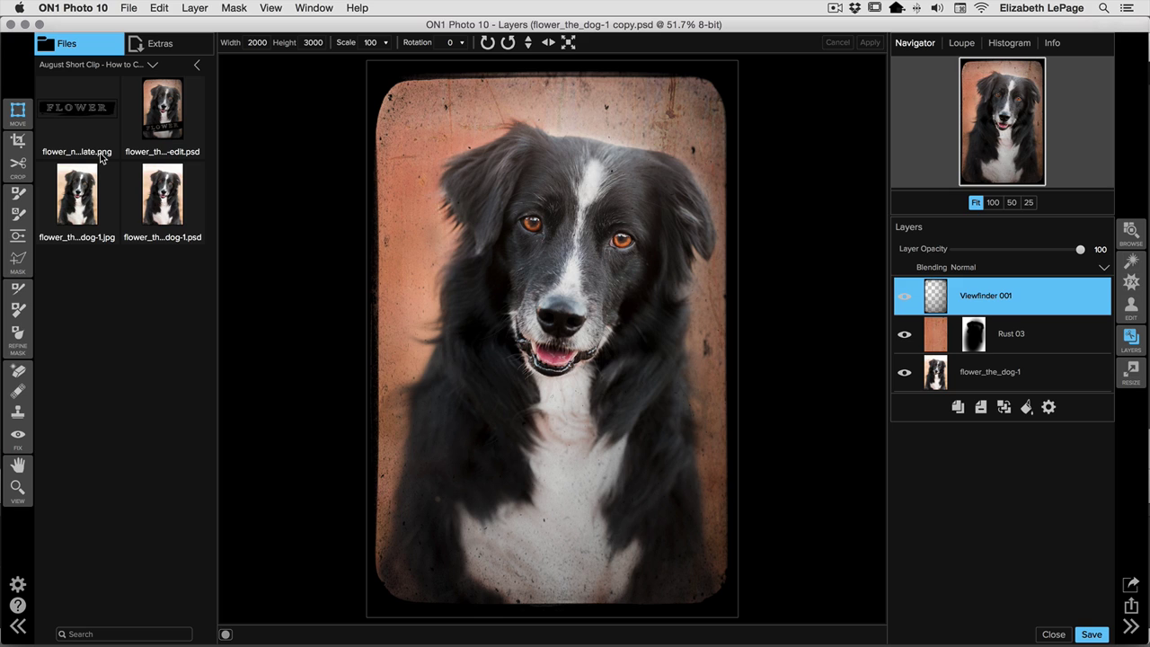
Add flower_name_plate.png as a new layer above Viewfinder 001
left_click(89, 112)
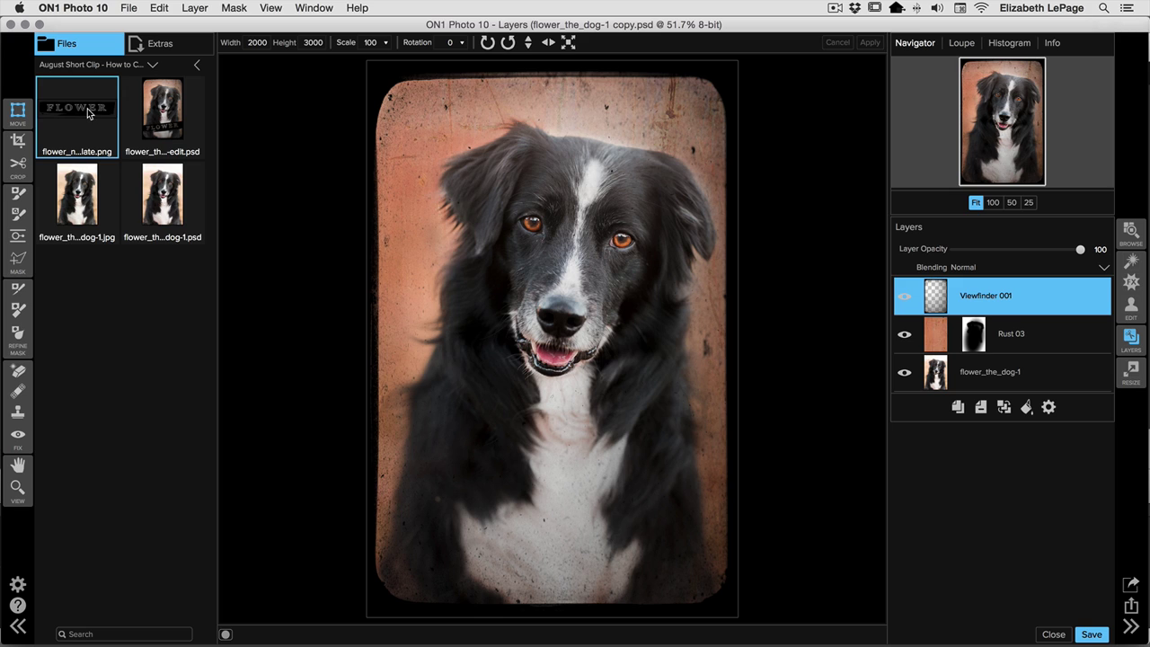
double_click(89, 112)
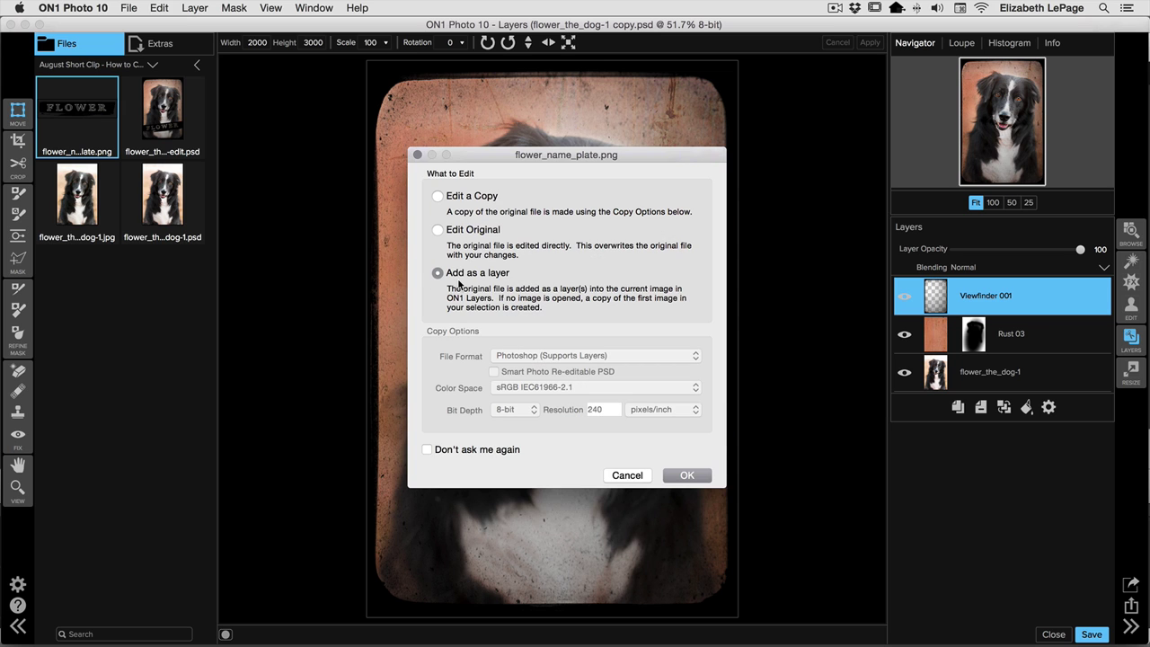
left_click(697, 478)
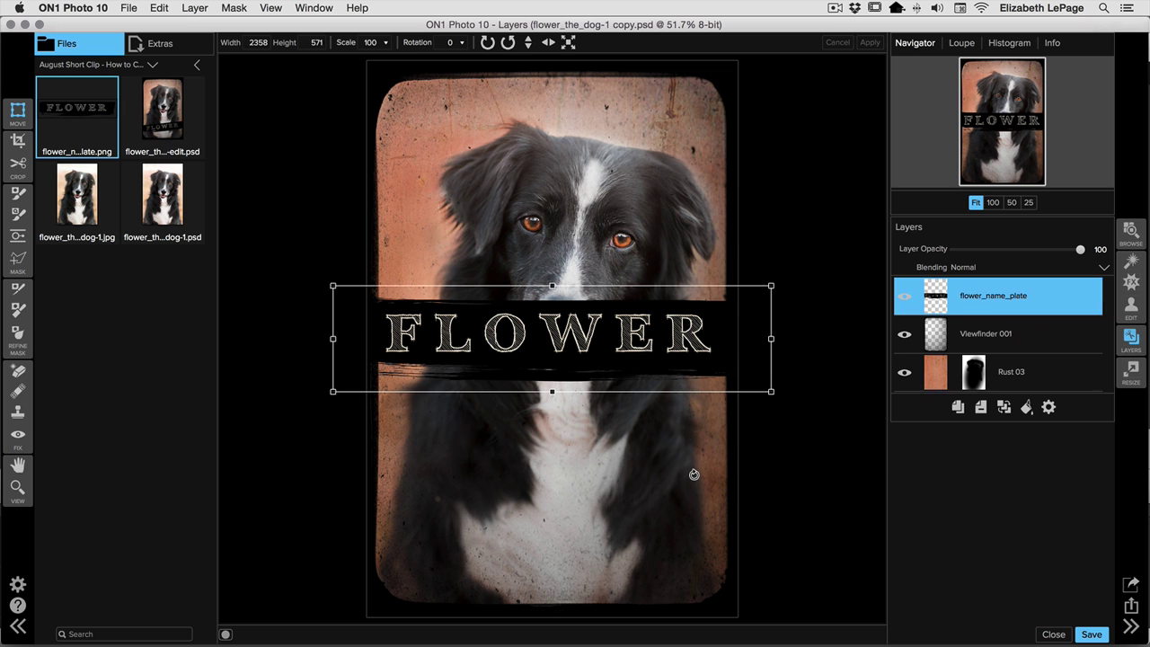
Place the FLOWER plate across the dog's chest, tilted −8° and resized to 2153 × 521
left_click_drag(596, 354, 593, 520)
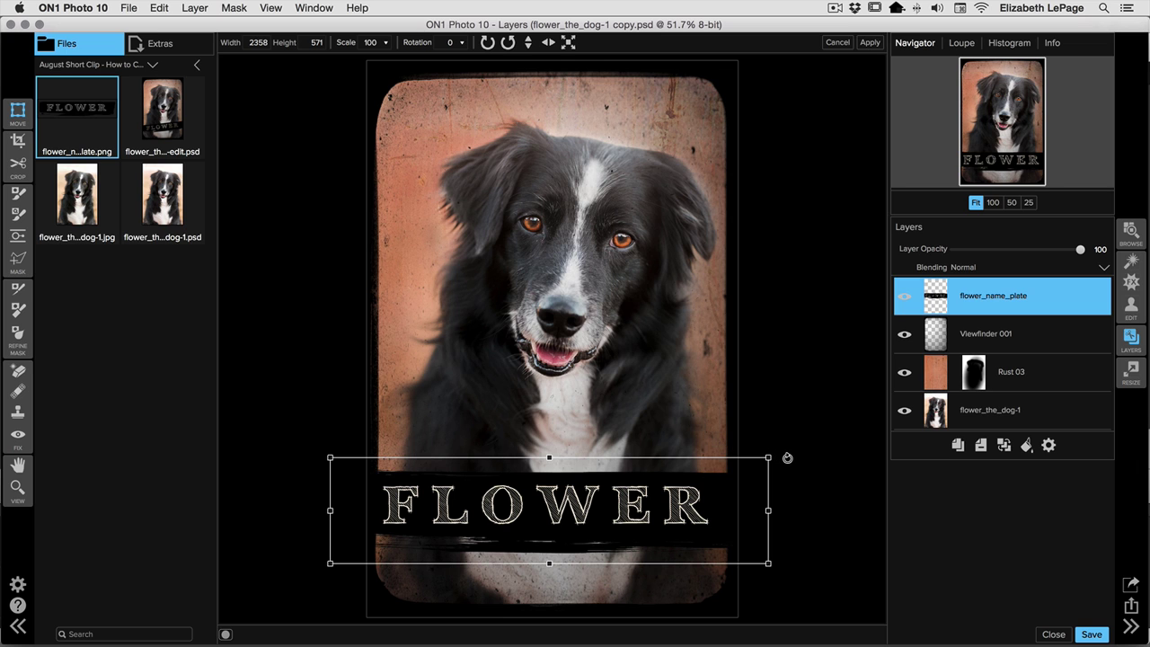
left_click_drag(787, 449, 784, 419)
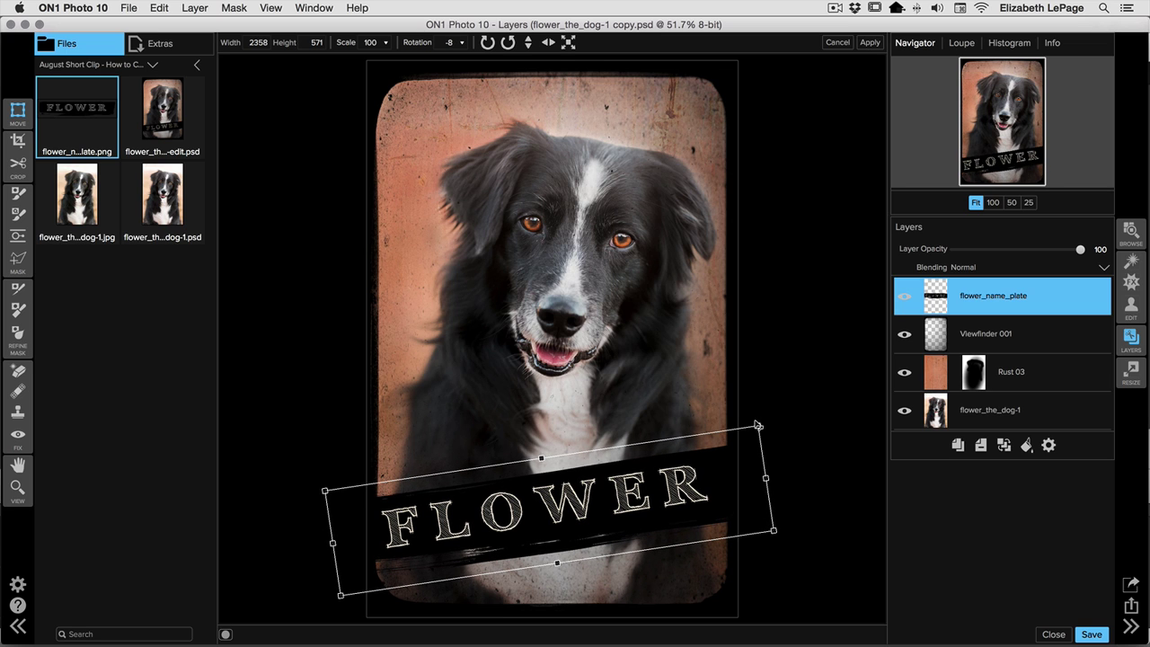
left_click_drag(757, 425, 722, 439)
left_click_drag(676, 507, 694, 502)
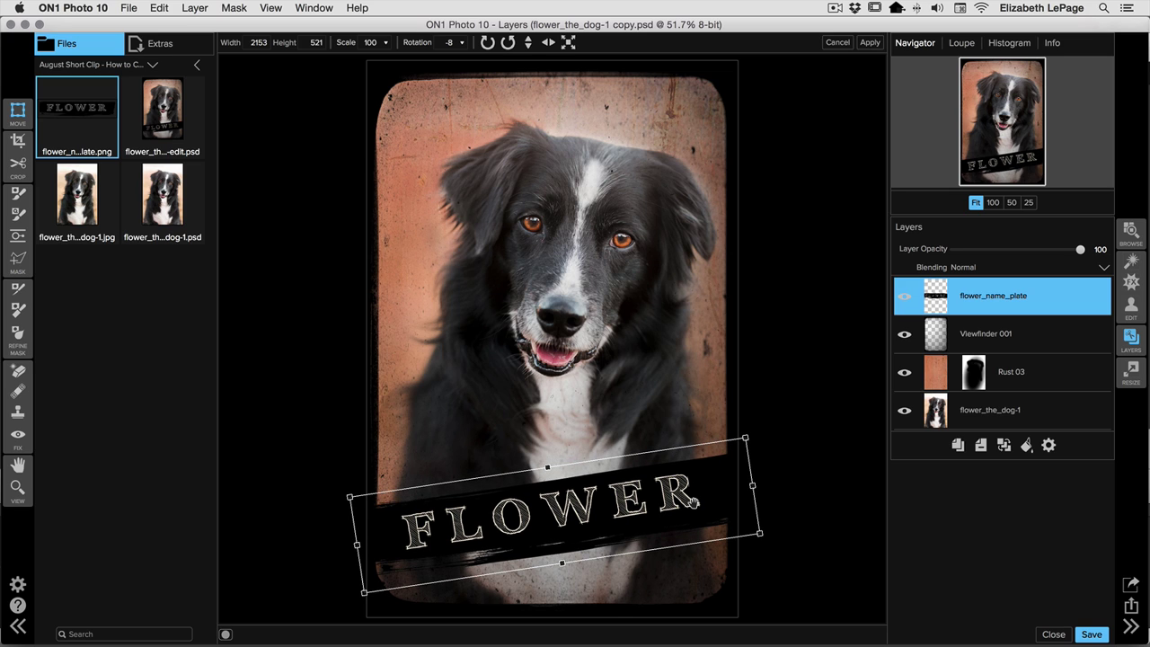
left_click(864, 42)
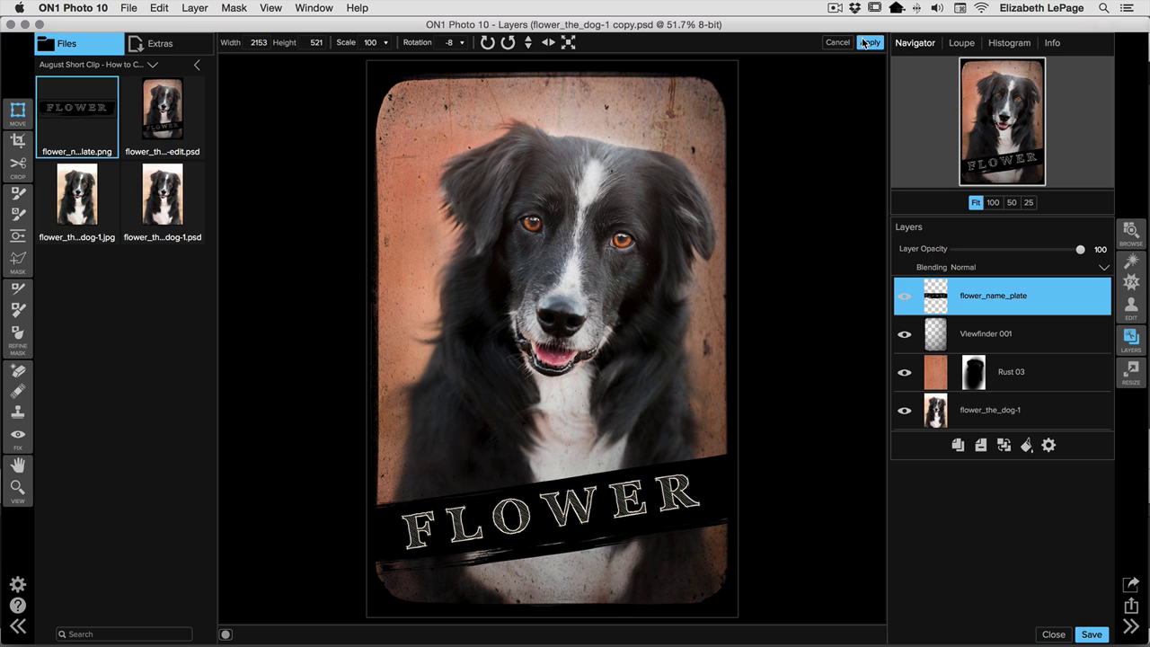